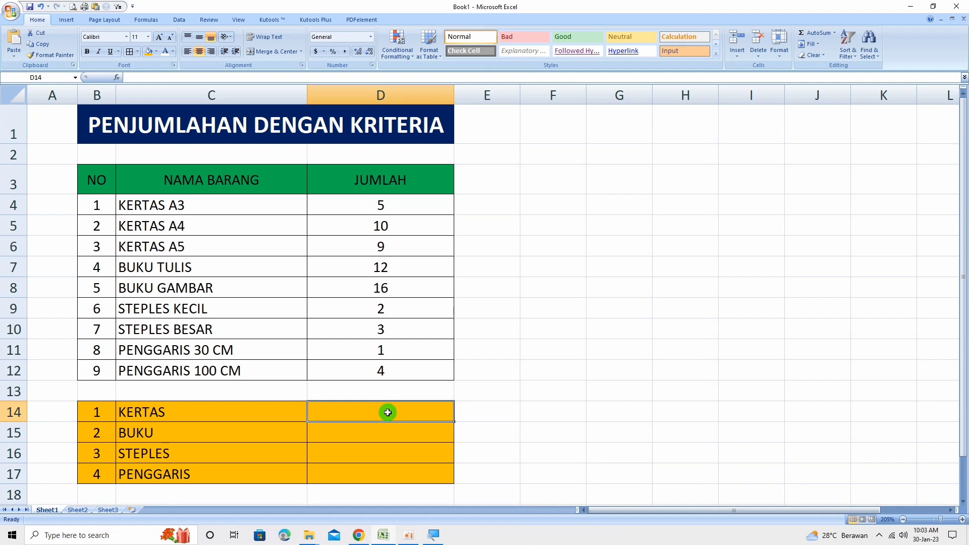
- Start a SUMIF formula in cell D14 with the item names $C$4:$C$12 as the absolute criteria range
text(=S)
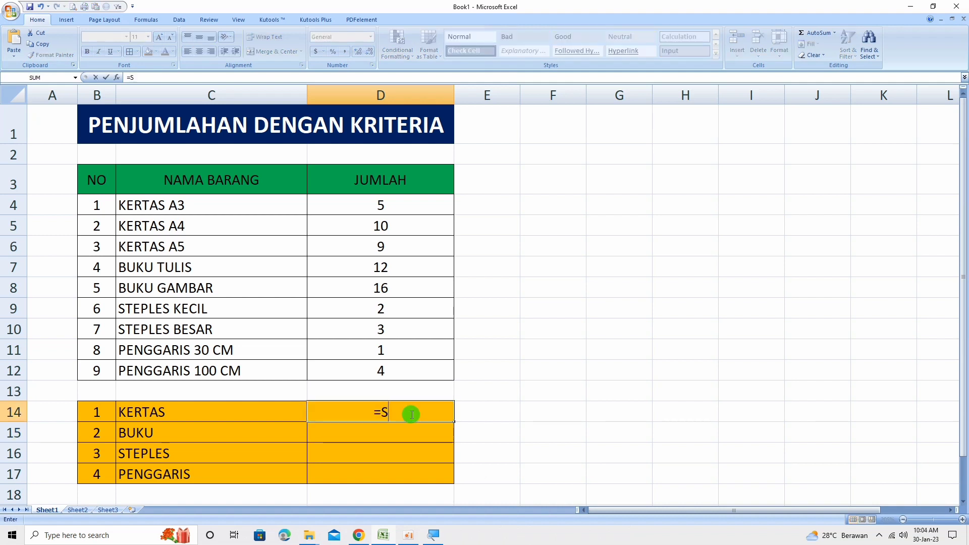
text(UMIF)
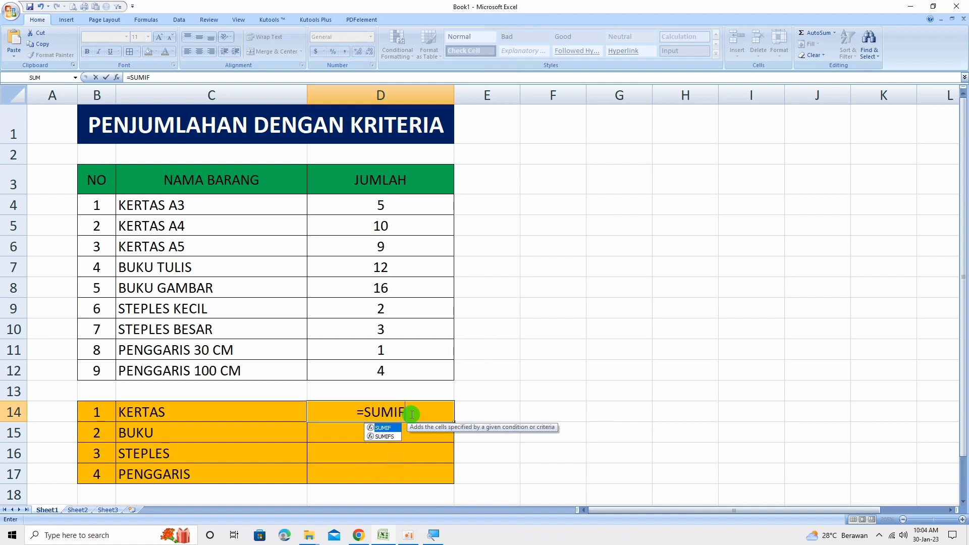
double_click(384, 428)
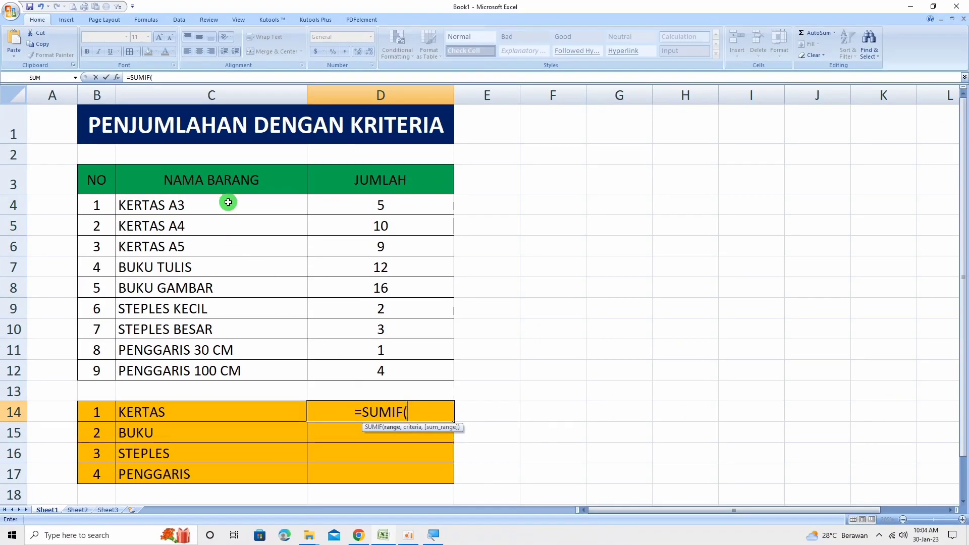
drag(228, 202, 229, 371)
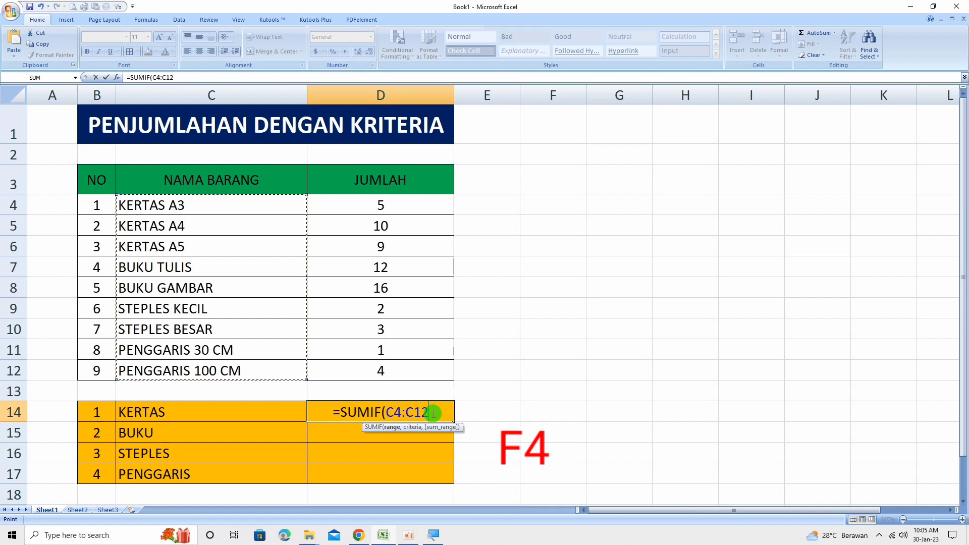
key(F4)
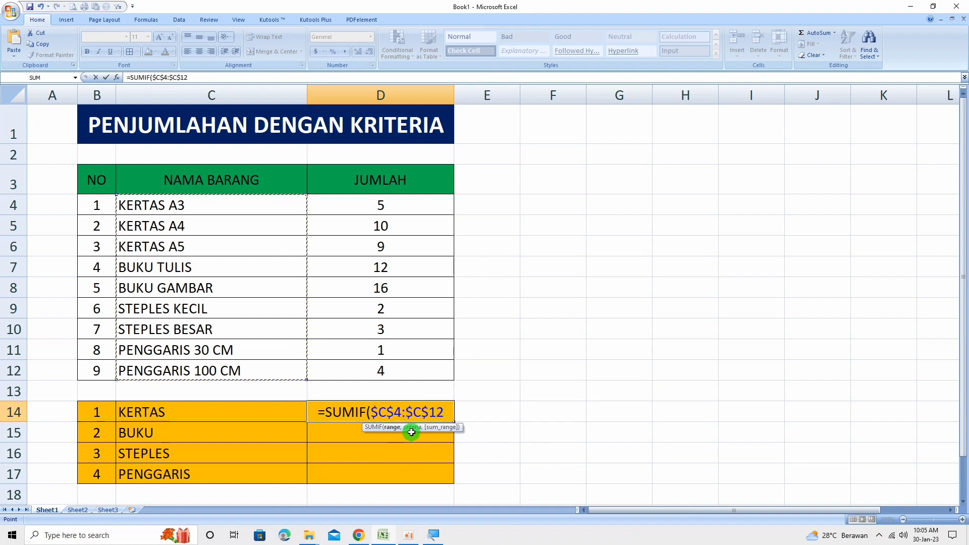
text(,)
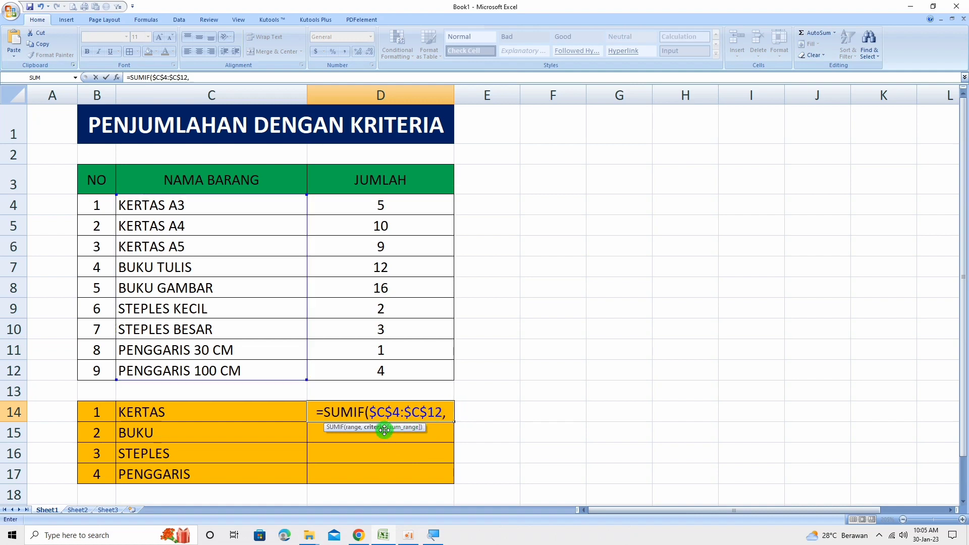
- Complete the D14 SUMIF formula with C14 as the criterion and $D$4:$D$12 as the absolute sum range
click(237, 409)
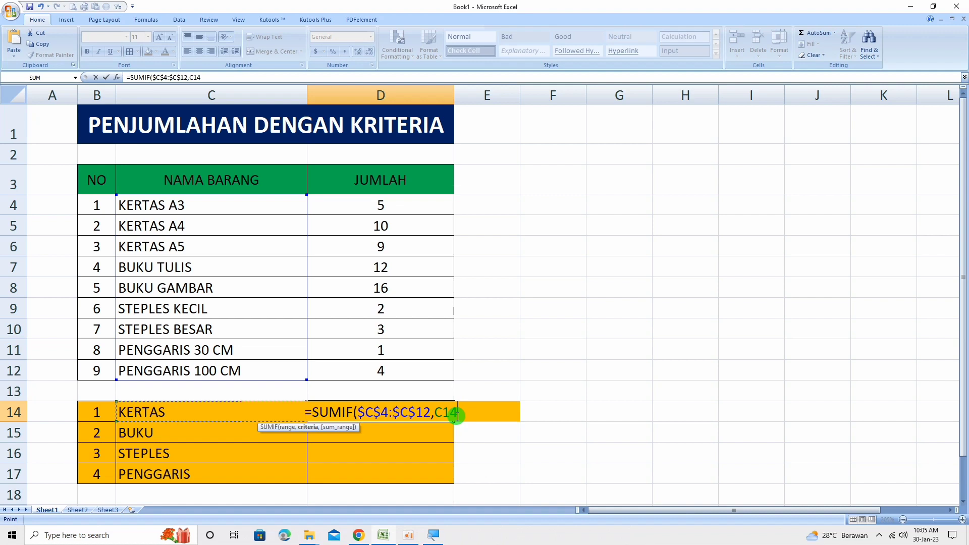
text(,)
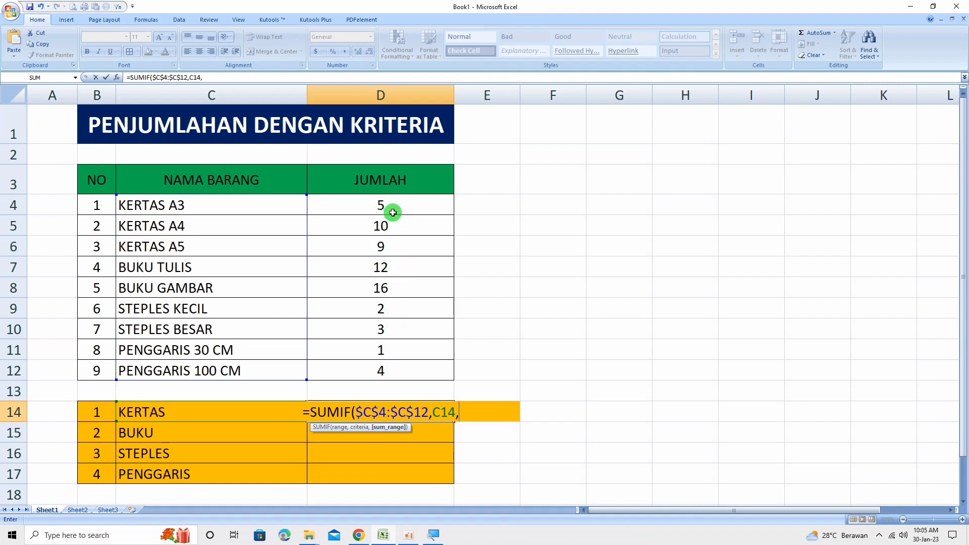
drag(390, 207, 407, 374)
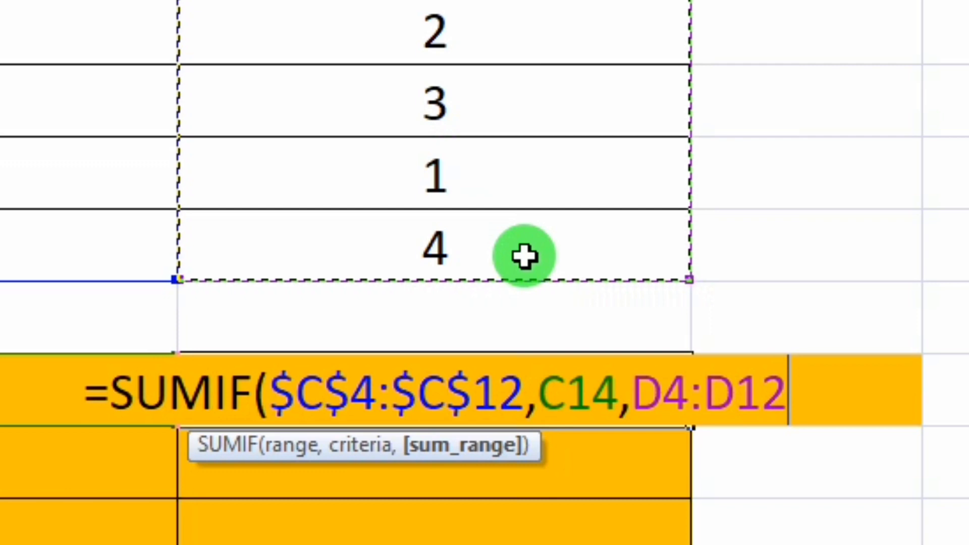
key(F4)
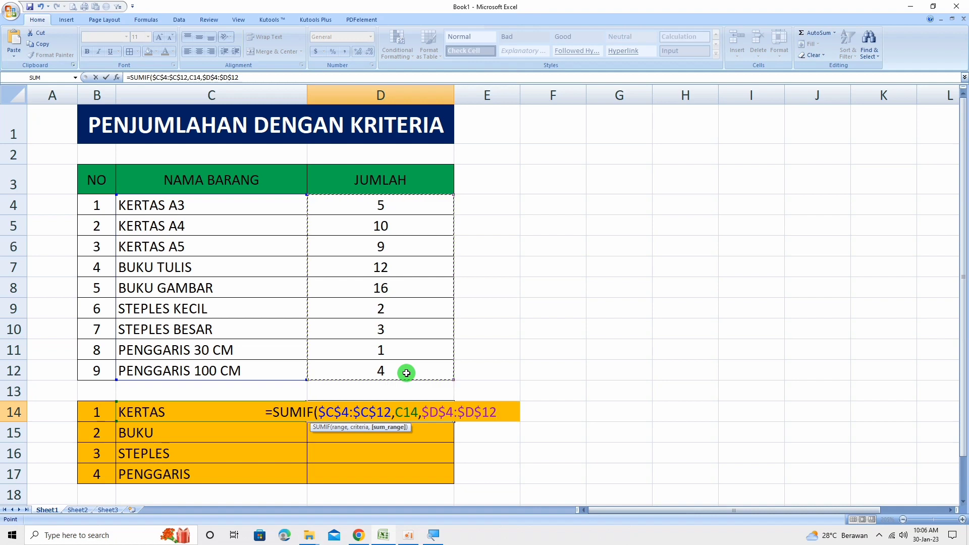
text())
key(Return)
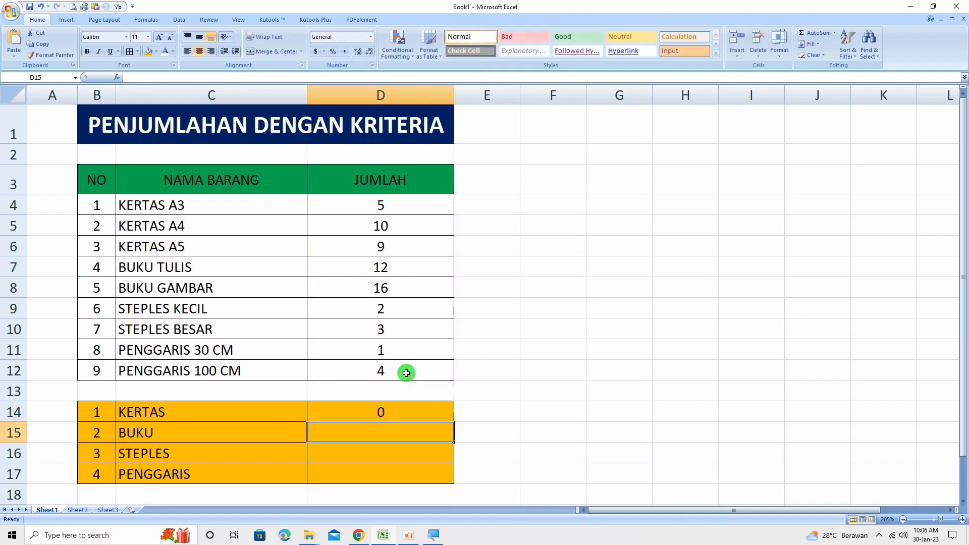
click(409, 412)
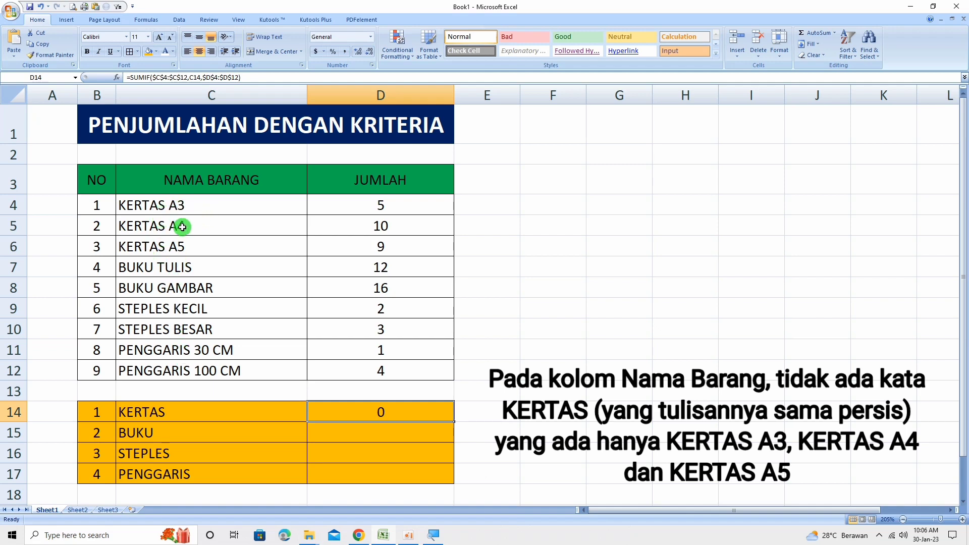
- Shorten the item name in cell C4 to KERTAS
double_click(198, 206)
key(BackSpace)
key(BackSpace)
key(BackSpace)
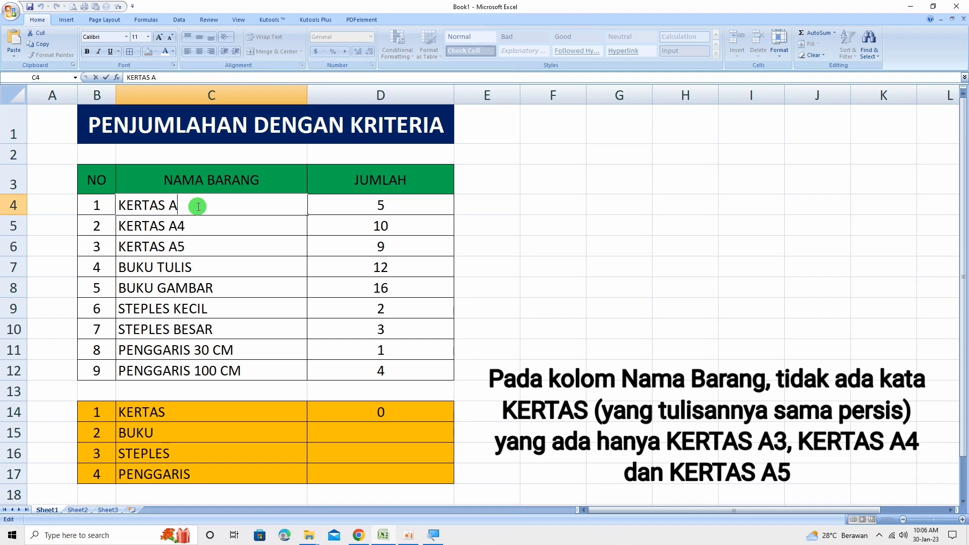
key(Return)
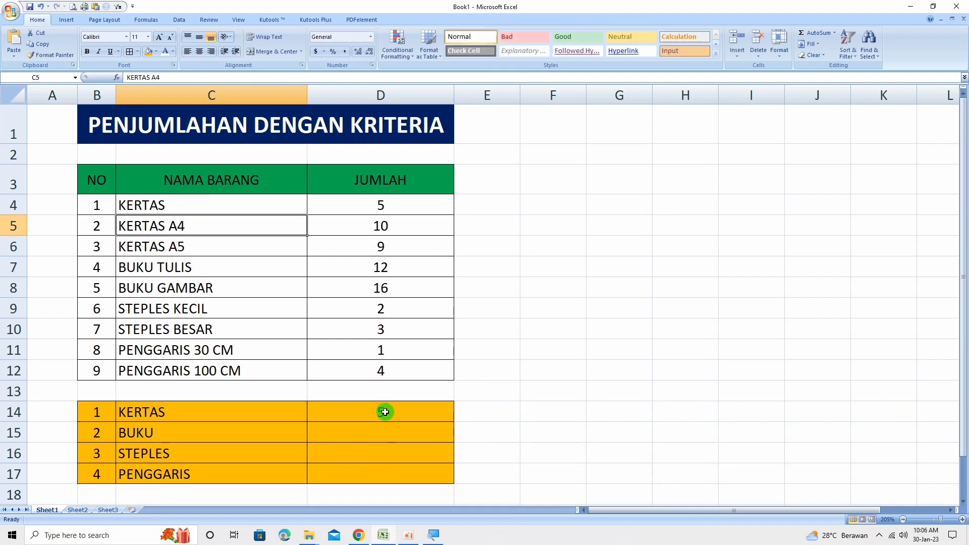
- Restore the item name in cell C4 to KERTAS A3
double_click(188, 206)
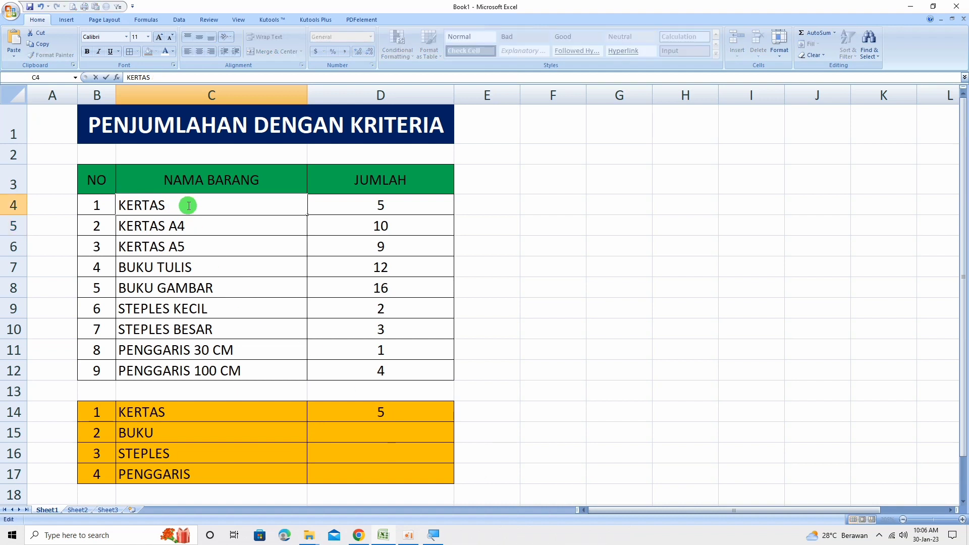
text(A3)
key(Return)
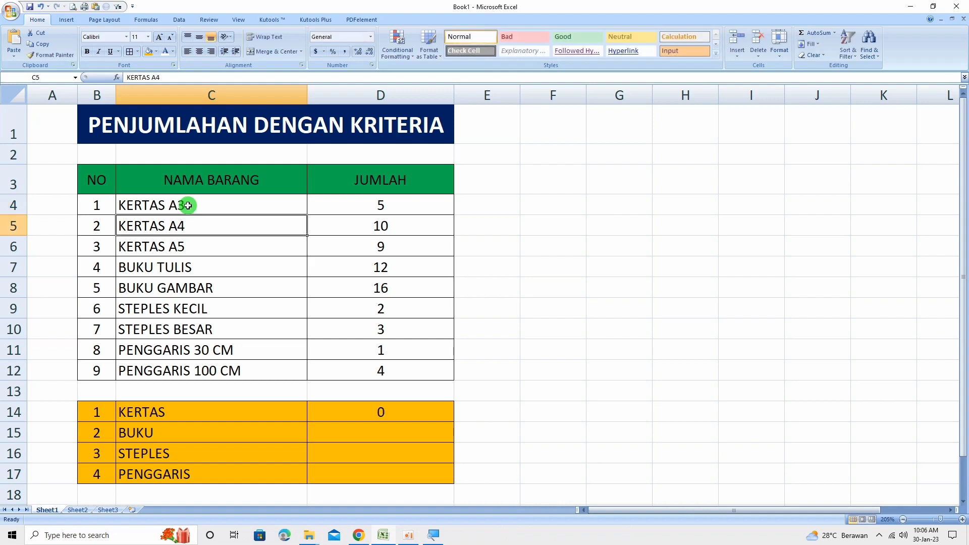
- Edit the SUMIF formula in D14 to join the wildcard "*"& in front of the C14 criterion
click(384, 413)
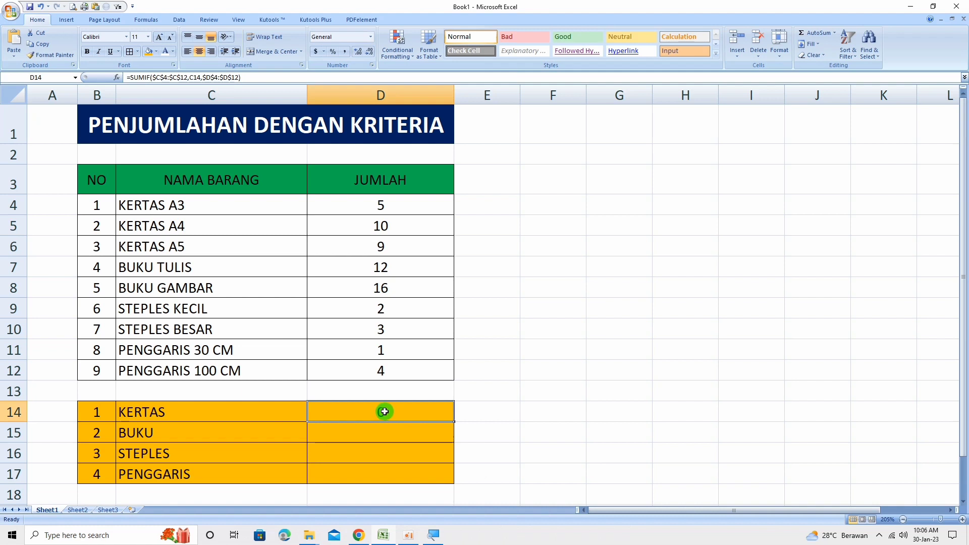
double_click(384, 412)
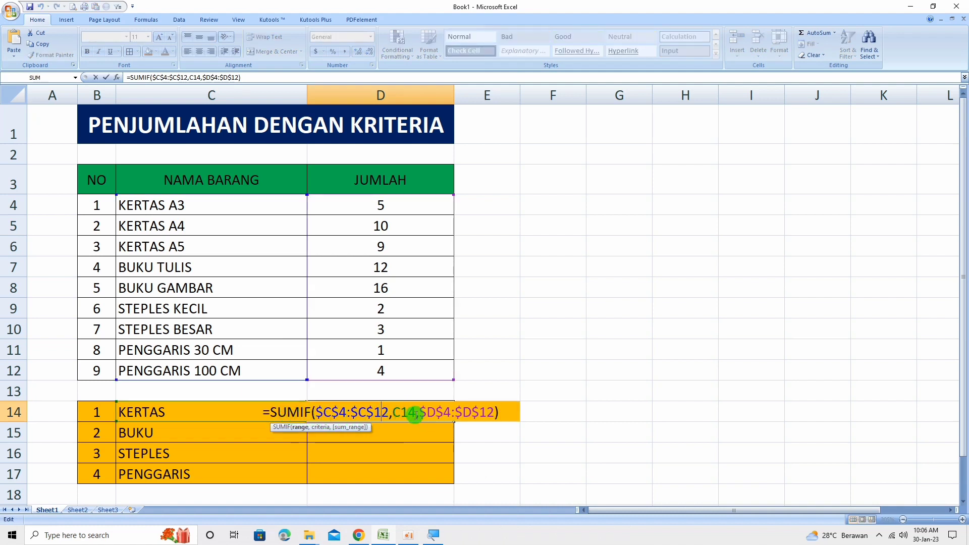
click(393, 413)
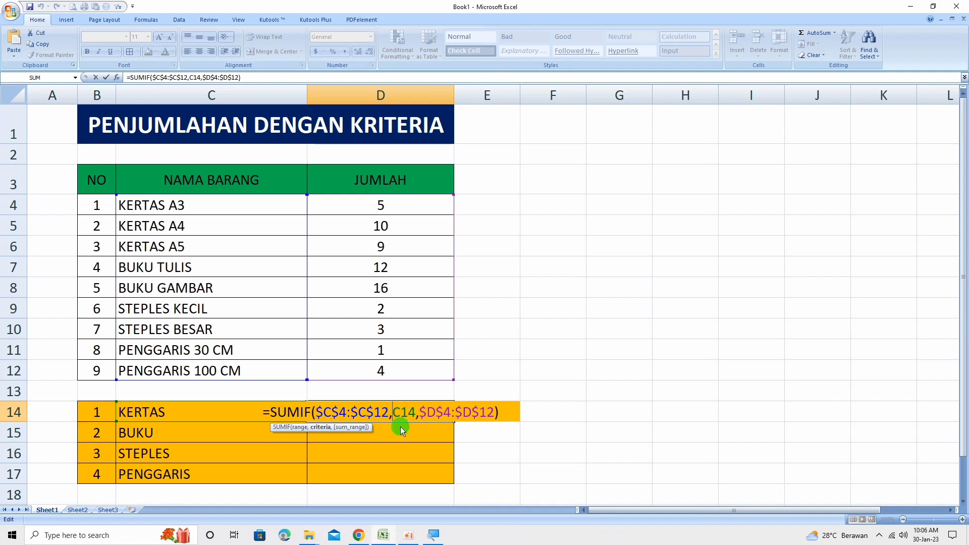
text(")
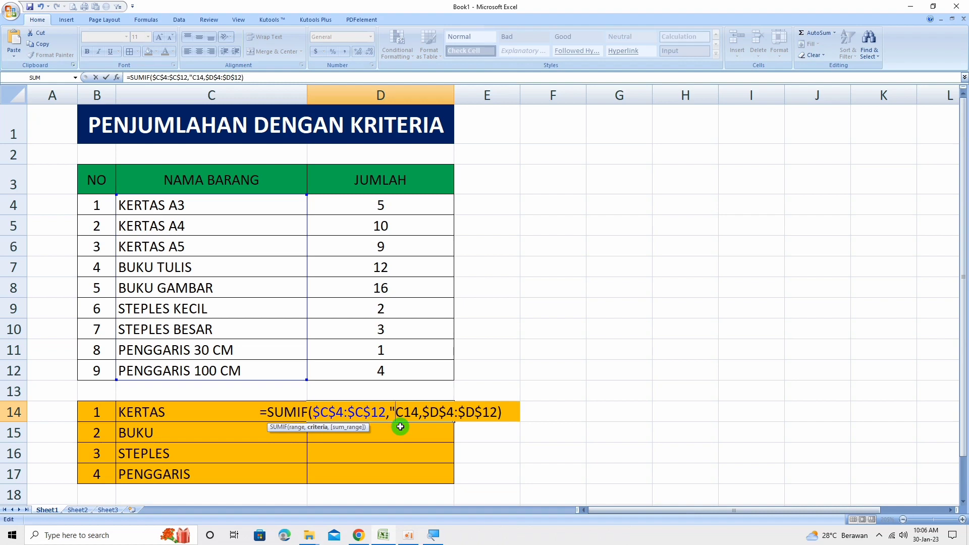
text(*)
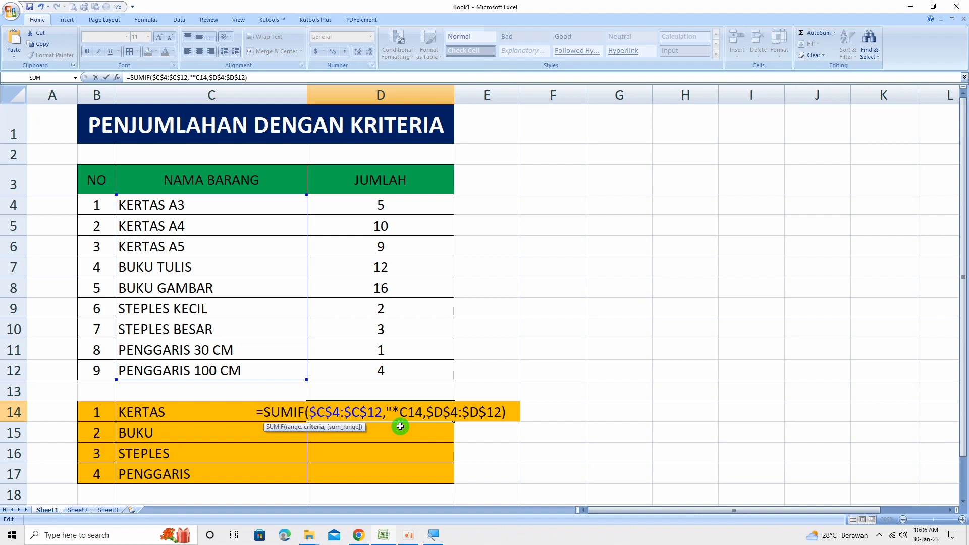
text(")
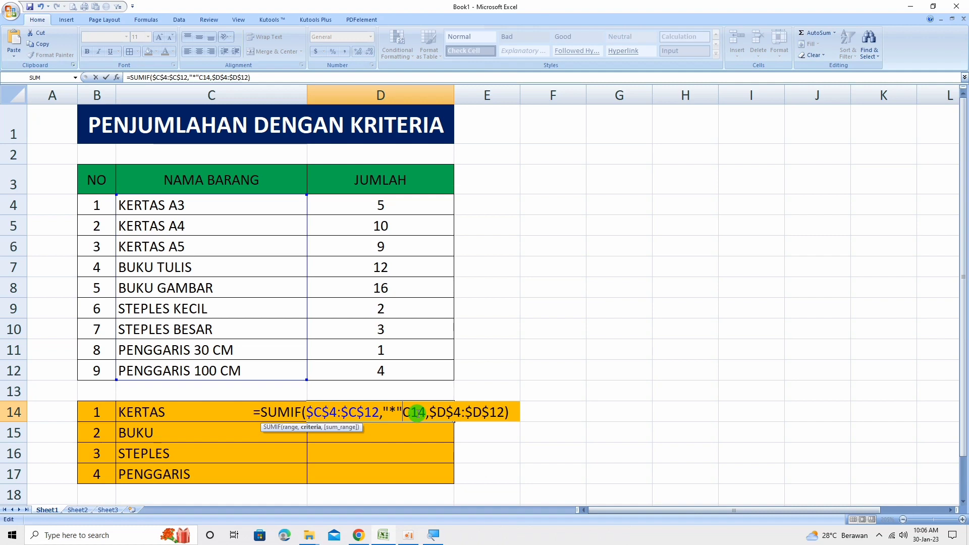
text(&)
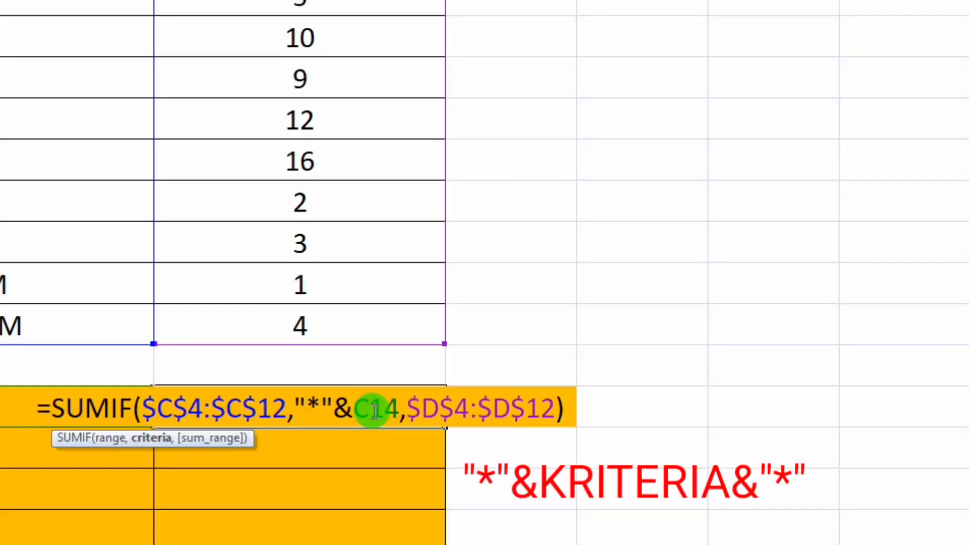
- Append &"*" after C14 so the D14 criterion reads "*"&C14&"*", and commit the formula
click(398, 408)
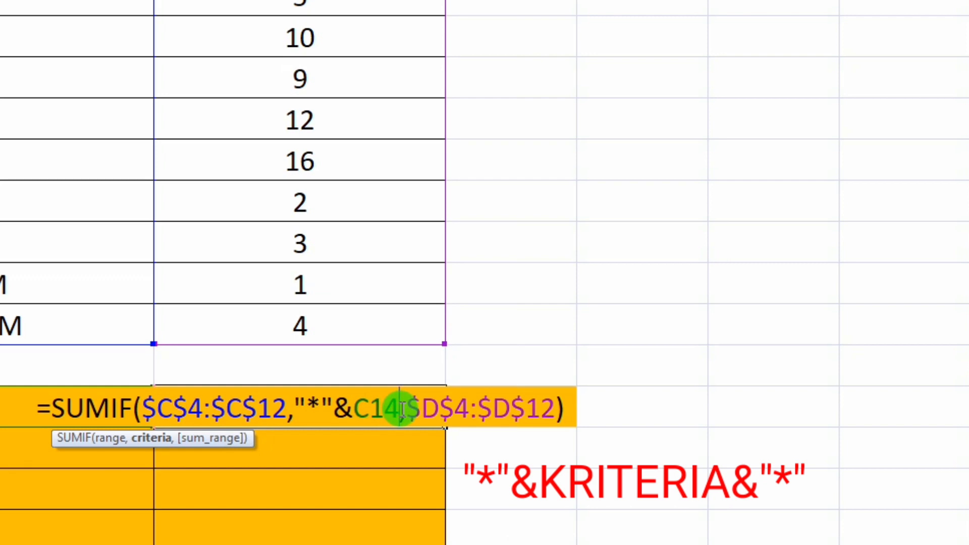
text(")
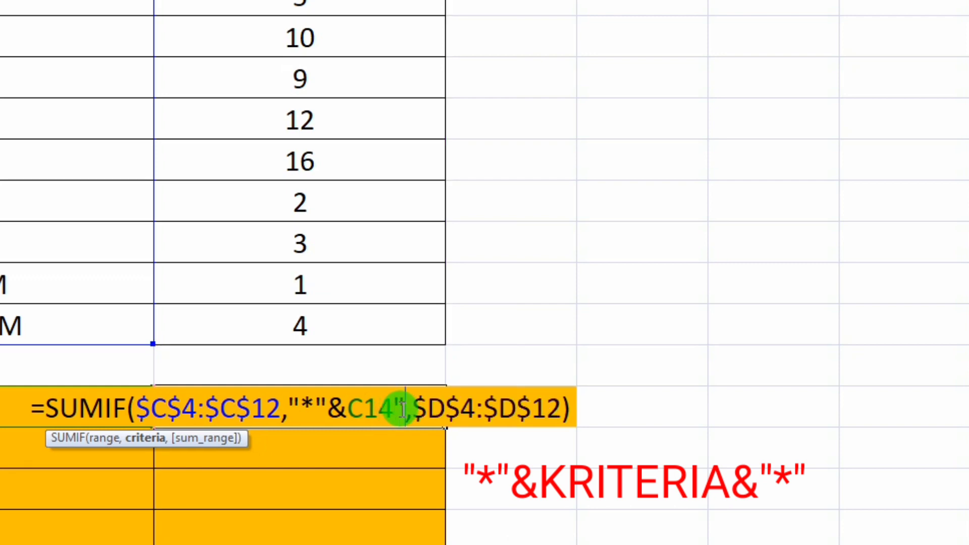
text(*")
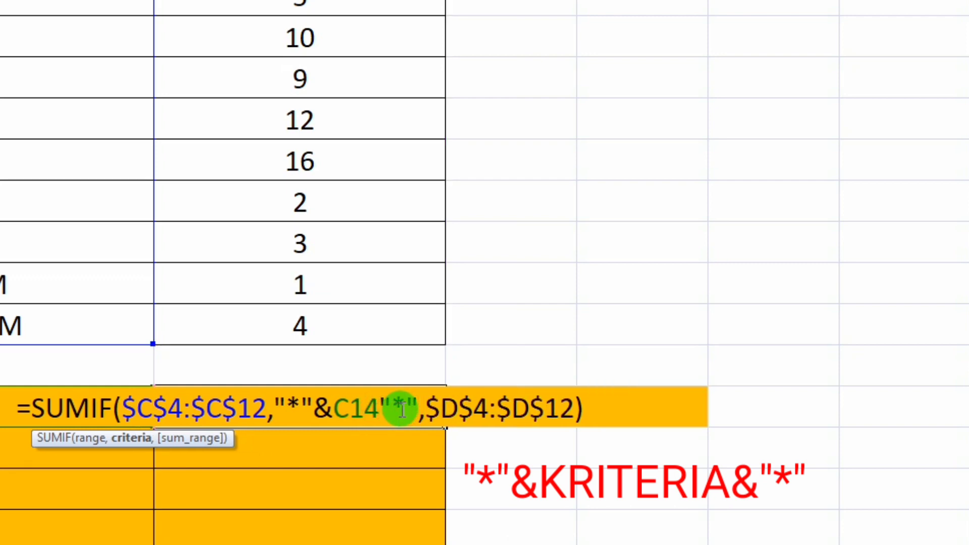
click(380, 412)
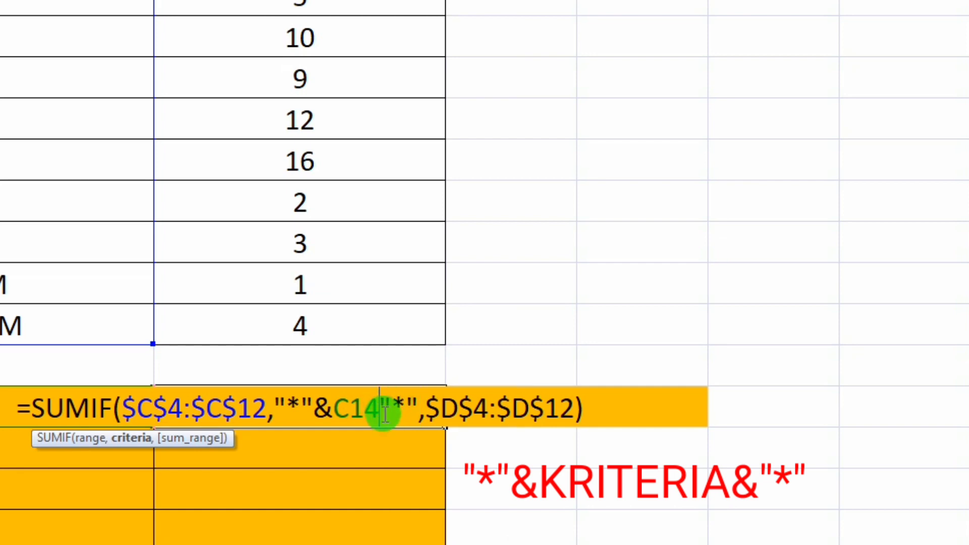
text(&)
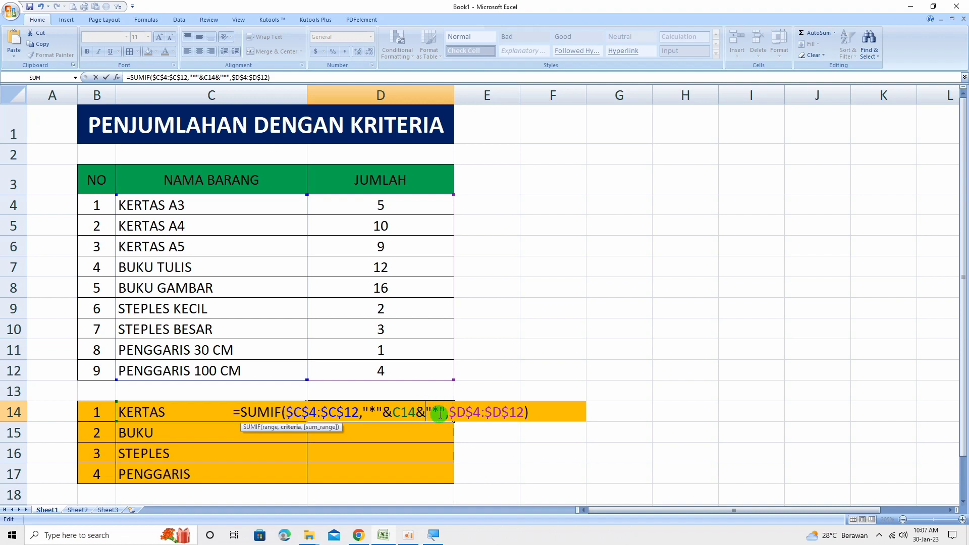
key(Return)
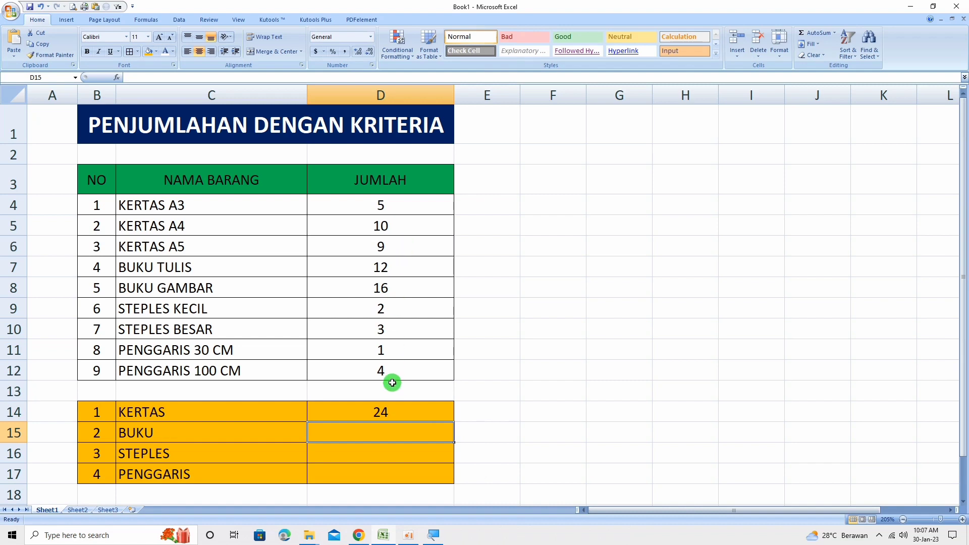
click(400, 409)
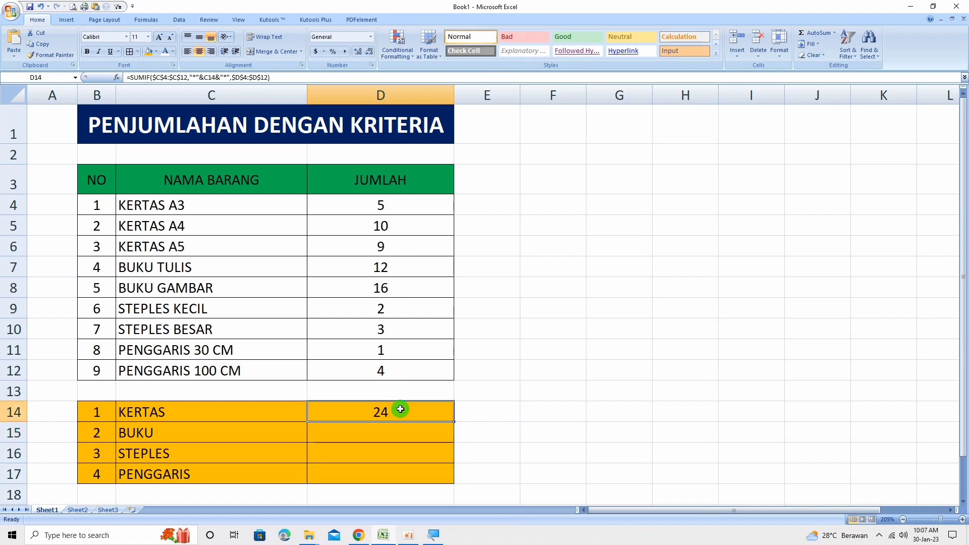
- Open the Windows Calculator and place its window beside the item table
click(62, 536)
text(CA)
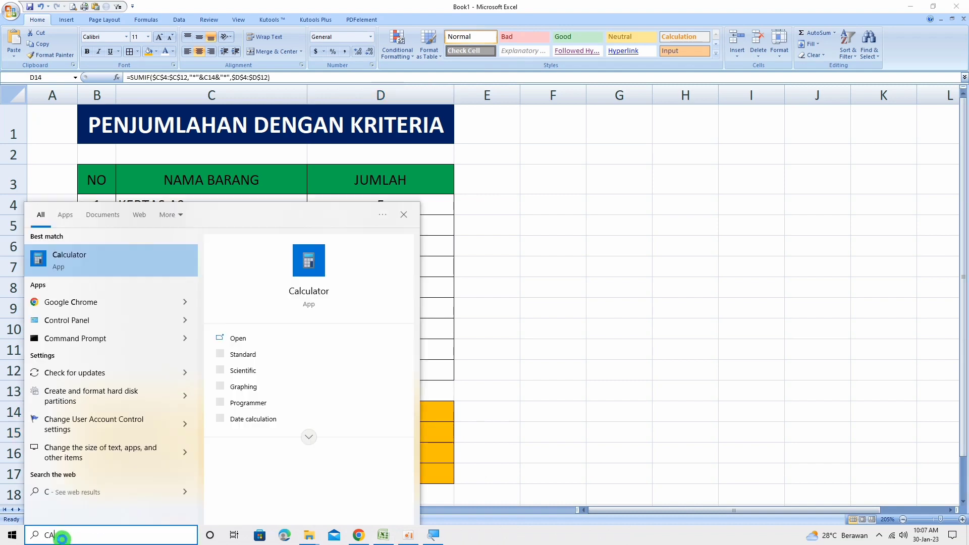
text(L)
click(75, 265)
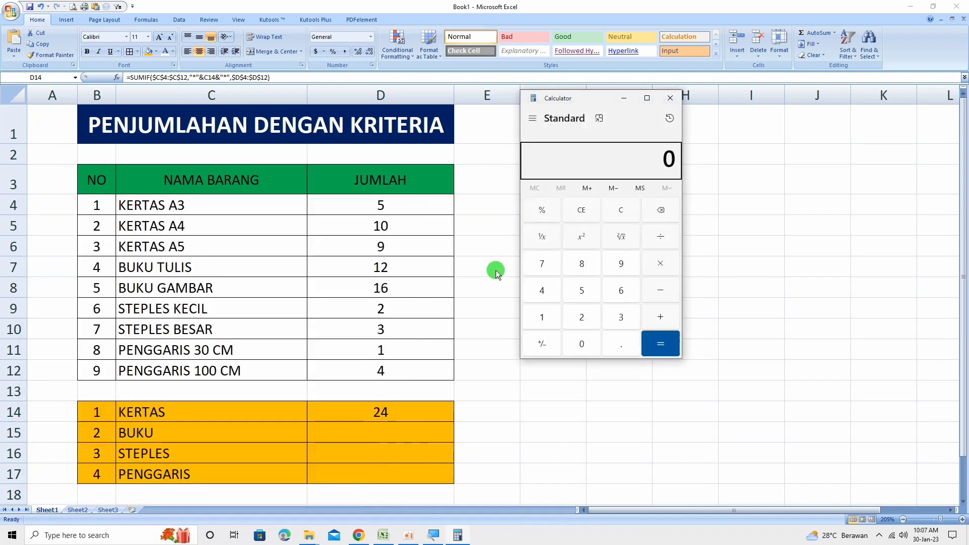
drag(598, 97, 580, 169)
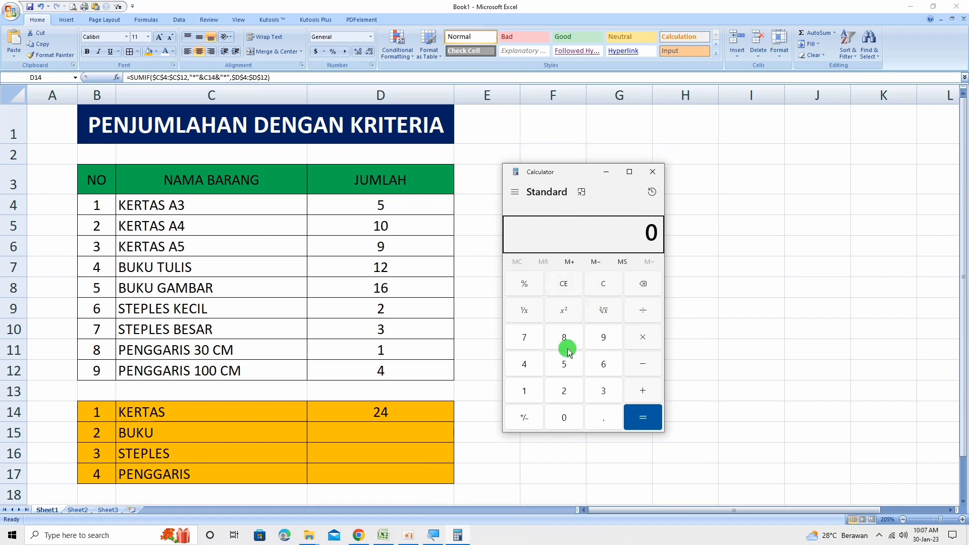
- Add the three KERTAS quantities, 5 + 10 + 9, in the Calculator to check the D14 total, then minimize the Calculator
click(565, 367)
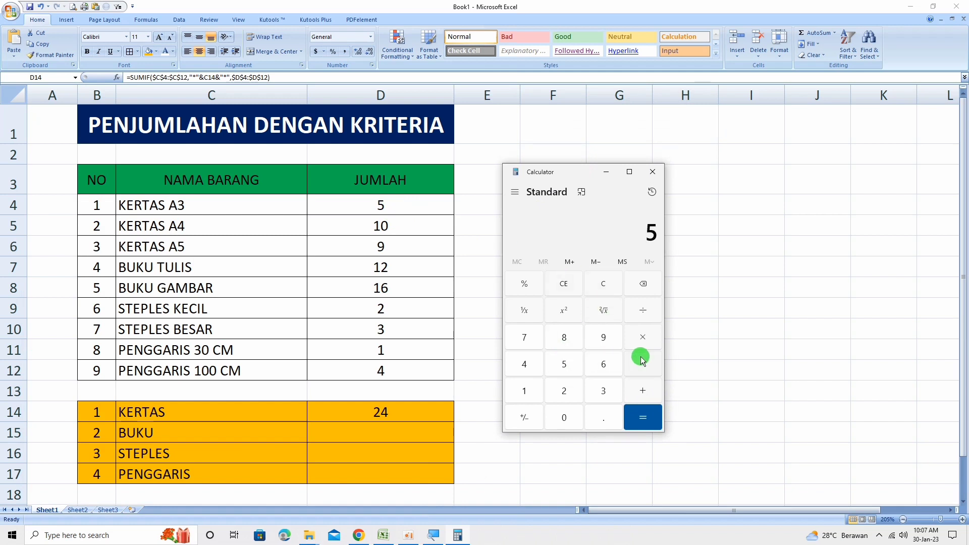
click(641, 392)
click(529, 393)
click(556, 413)
click(643, 392)
click(604, 337)
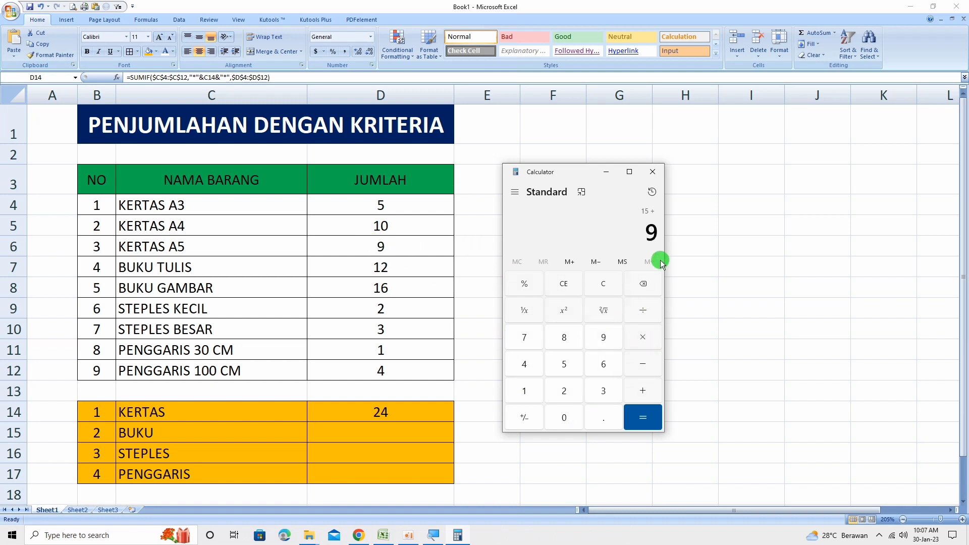
click(643, 417)
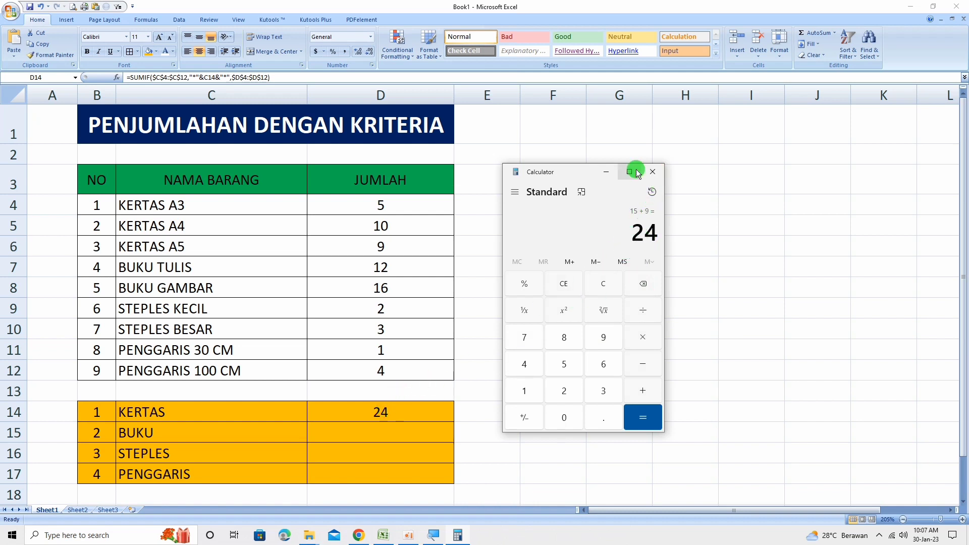
click(606, 172)
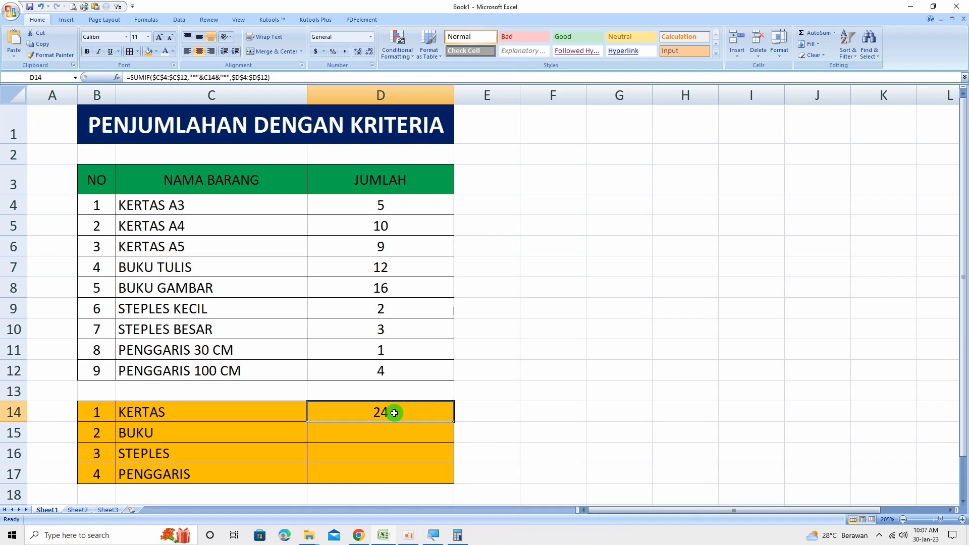
- Make the criterion reference in the D14 SUMIF formula absolute as $C$14 and commit the formula
double_click(394, 413)
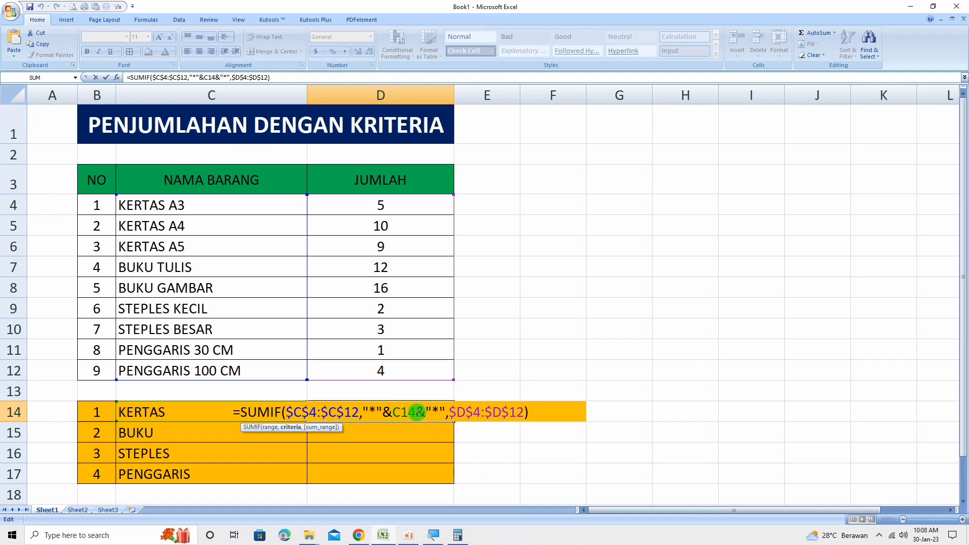
key(F4)
key(Return)
click(424, 418)
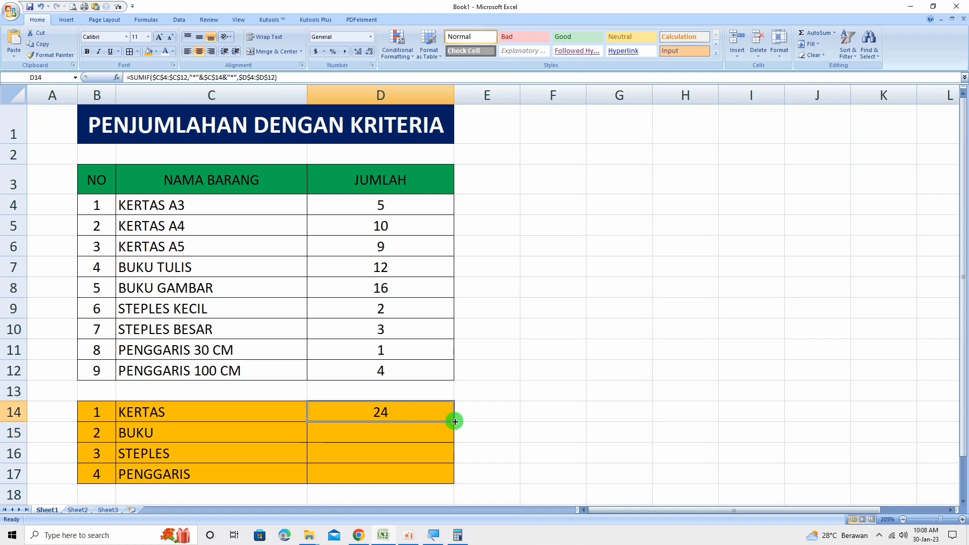
- Fill the D14 formula down into D15 for the BUKU category
drag(456, 421, 454, 422)
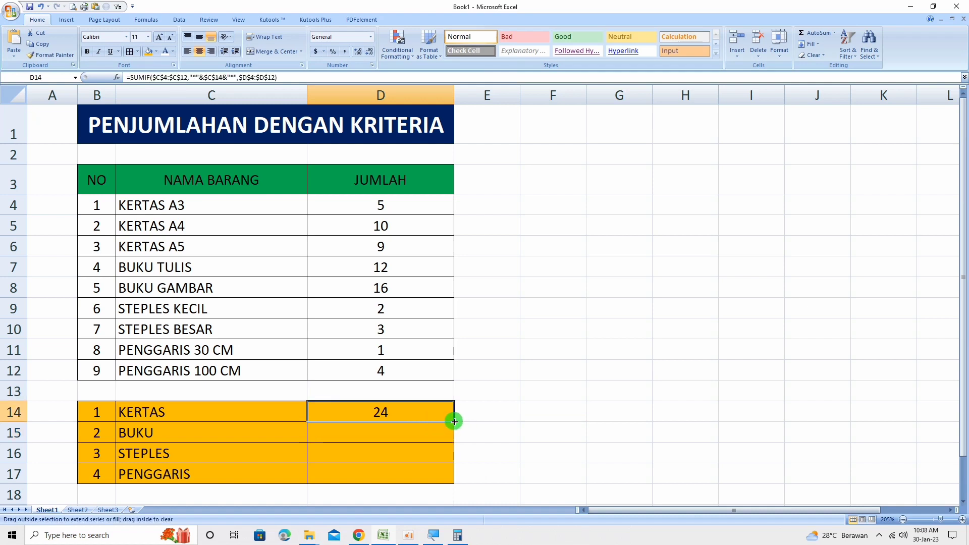
drag(455, 422, 455, 434)
click(404, 434)
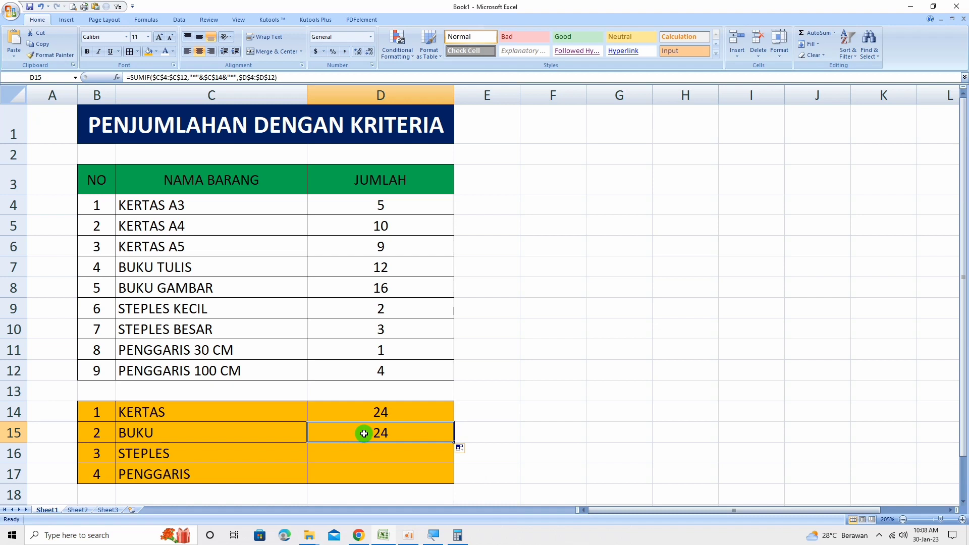
- Change the absolute criterion reference $C$14 in the D15 formula to the relative reference C14 and commit it
double_click(405, 433)
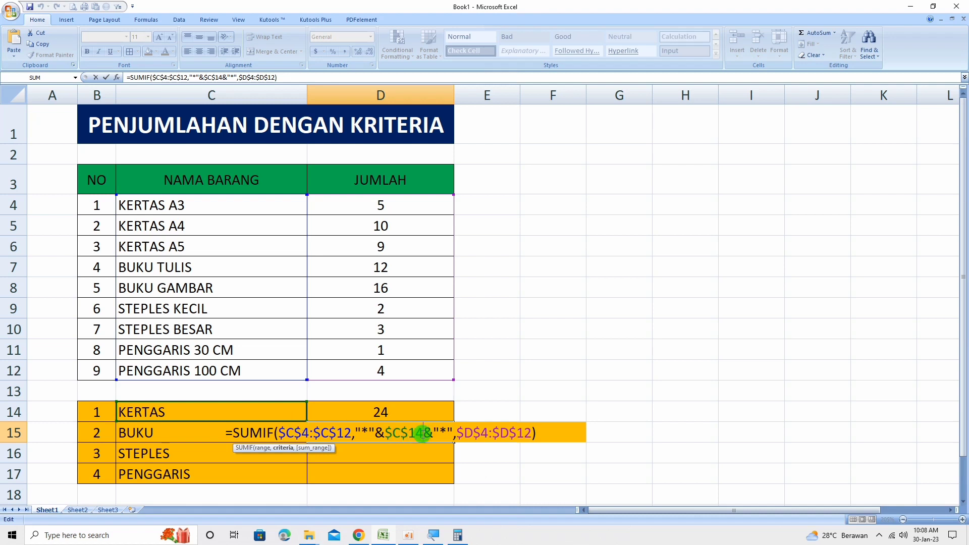
key(F4)
key(F4)
key(F4)
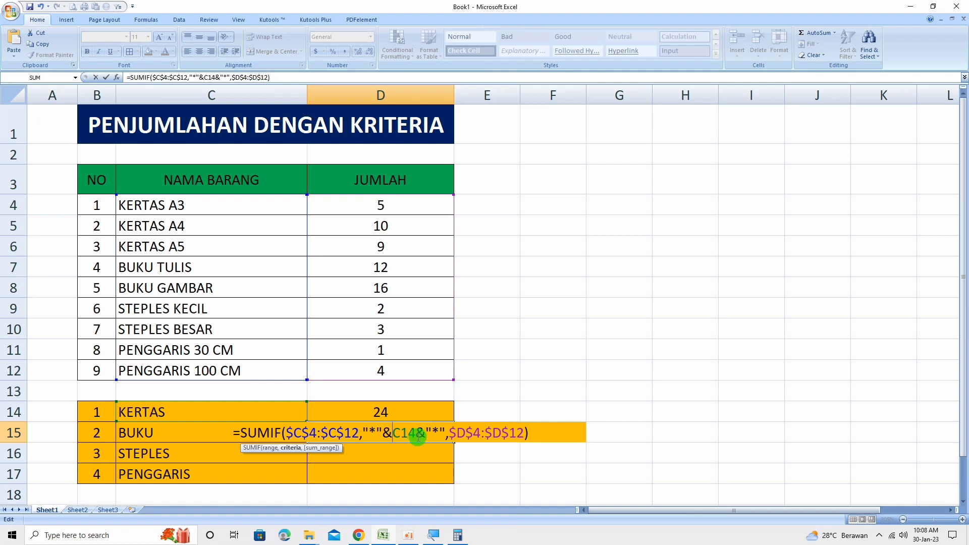
key(Return)
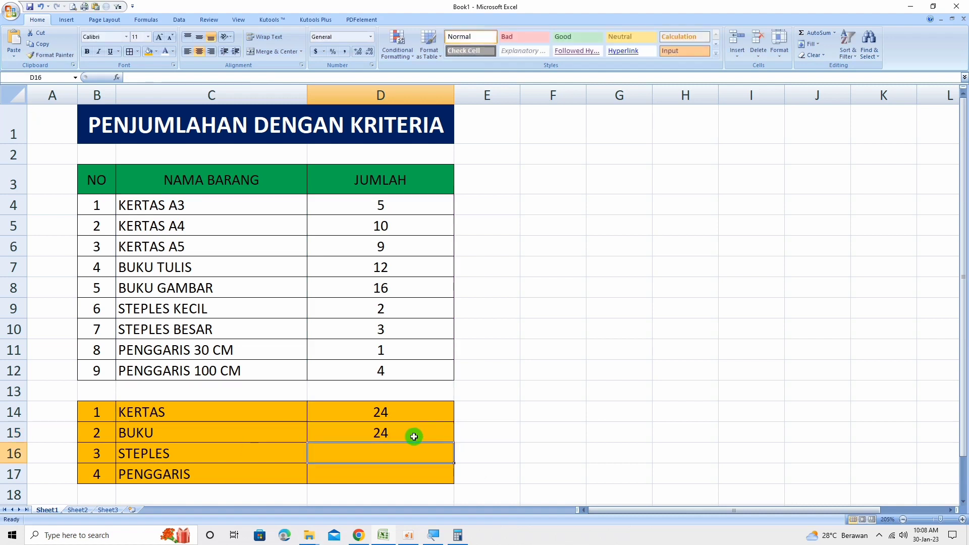
- Replace the C14 reference in the D15 formula with C15, so the criterion reads "*"&C15&"*", and commit it
click(410, 432)
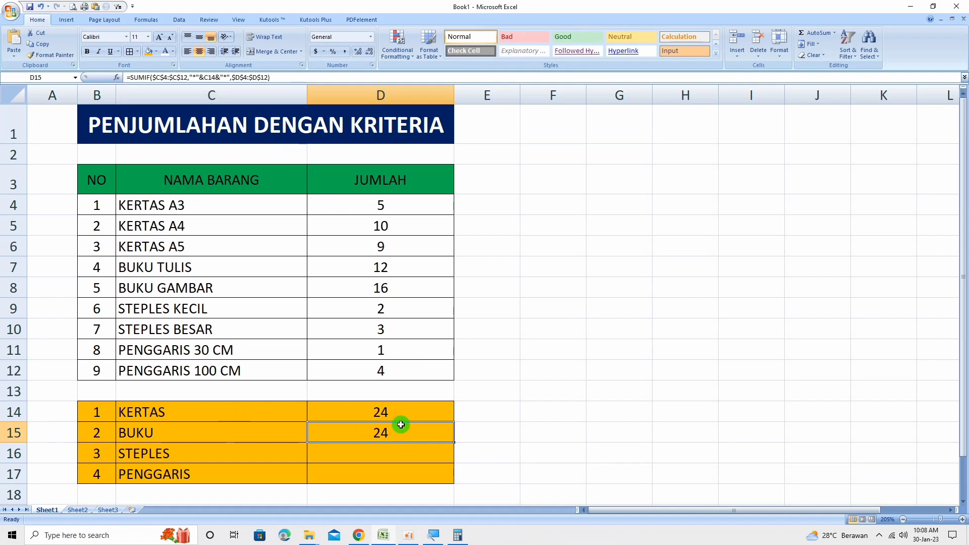
double_click(402, 426)
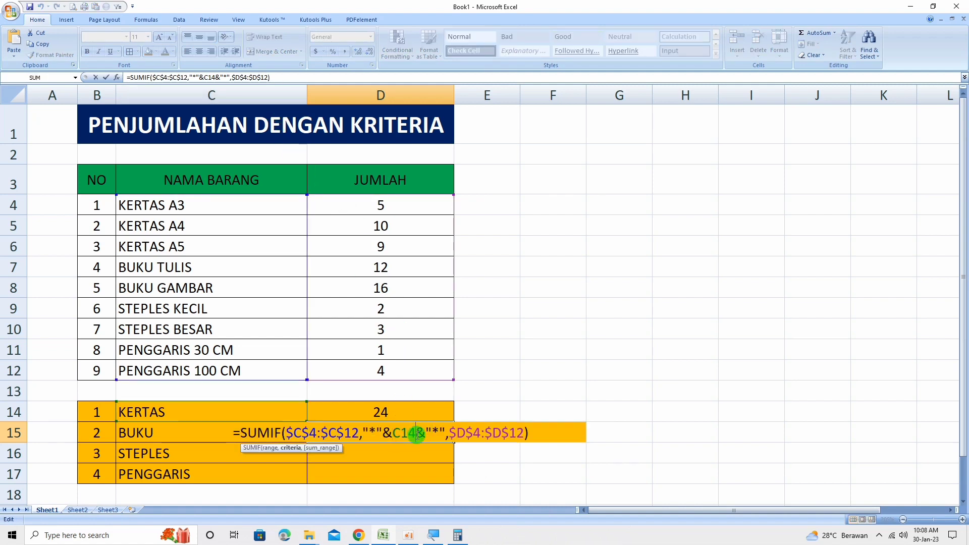
key(BackSpace)
key(BackSpace)
key(BackSpace)
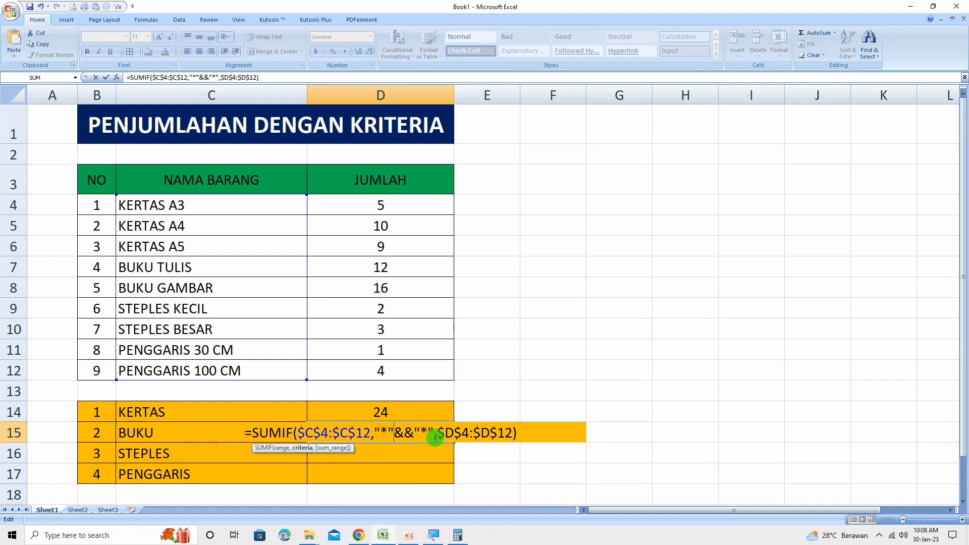
click(405, 433)
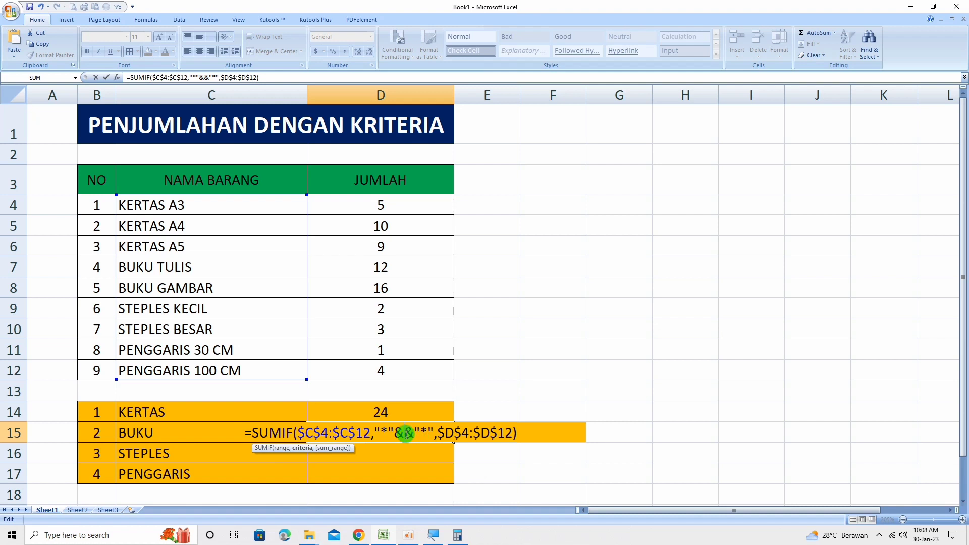
click(104, 439)
key(Right)
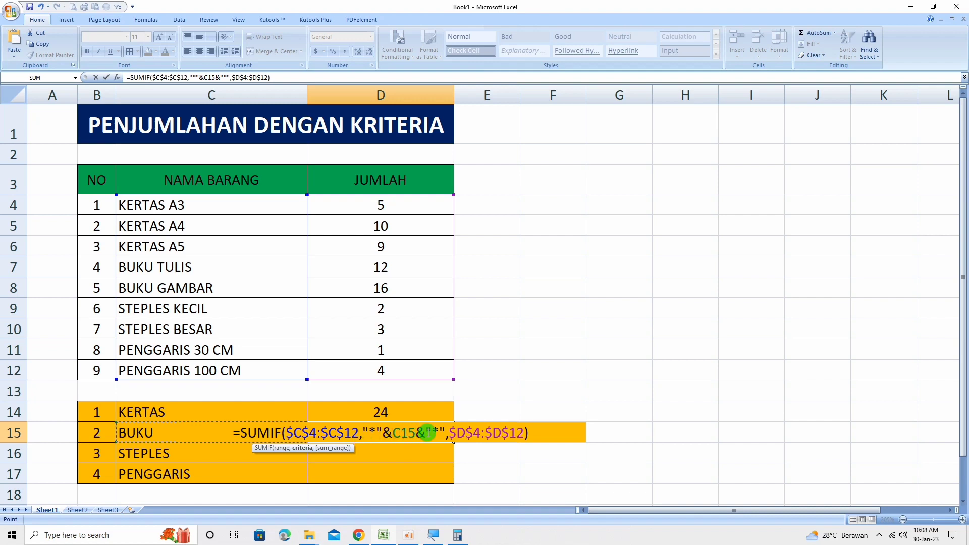
key(Return)
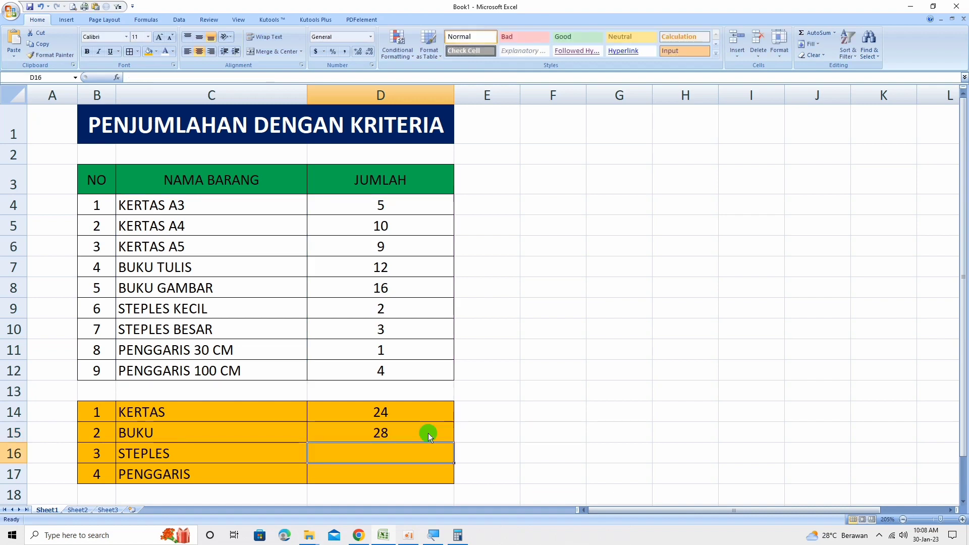
click(429, 434)
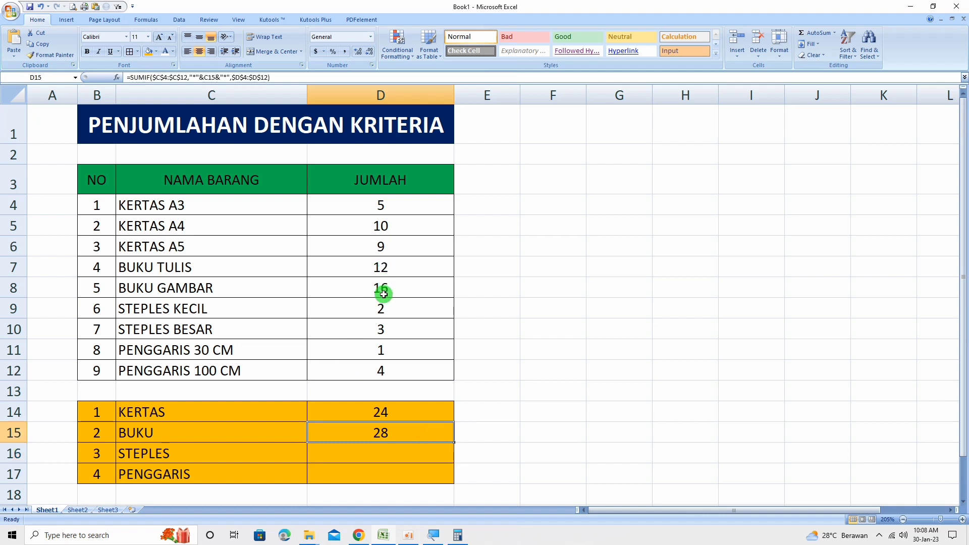
- Clear the Calculator, add the BUKU quantities 12 + 16 to check the D15 total, and minimize the Calculator
click(461, 537)
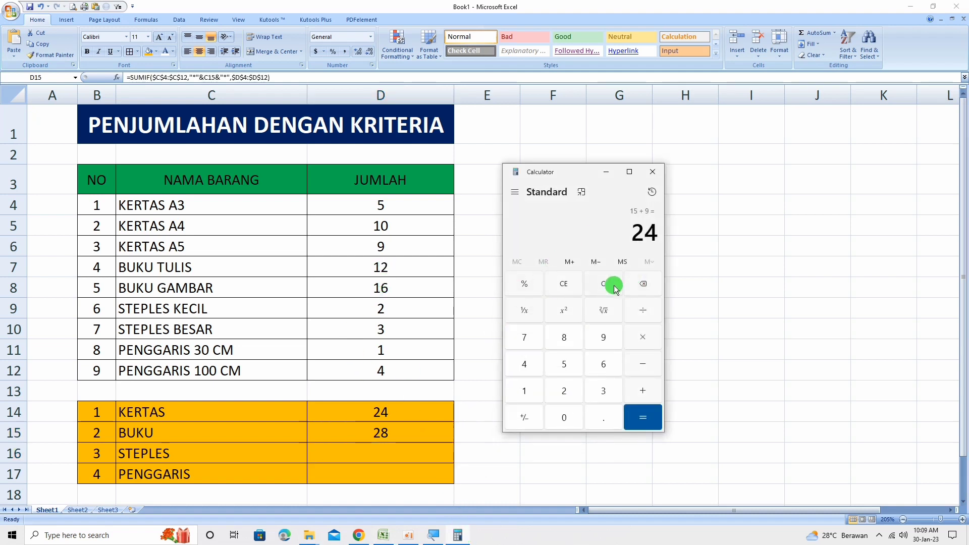
click(597, 288)
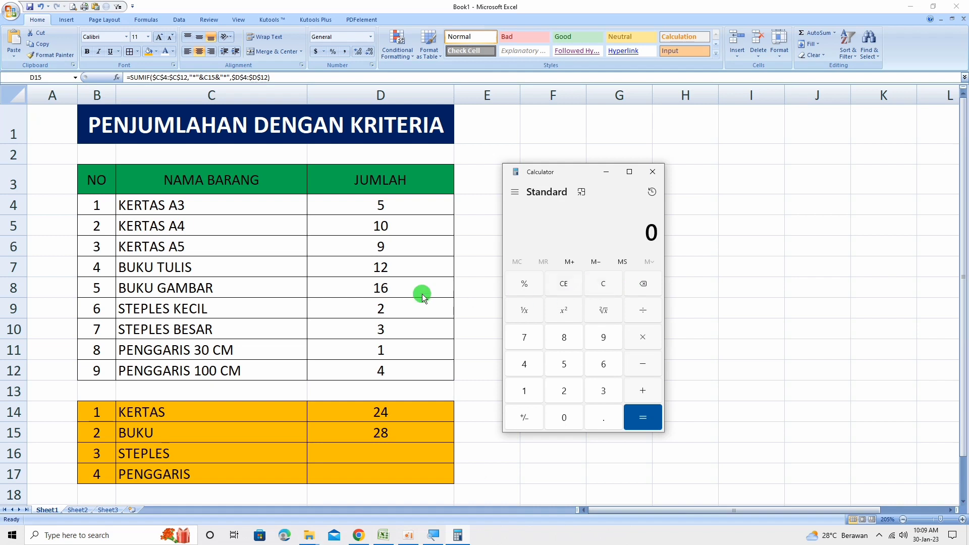
click(526, 385)
click(561, 388)
click(523, 390)
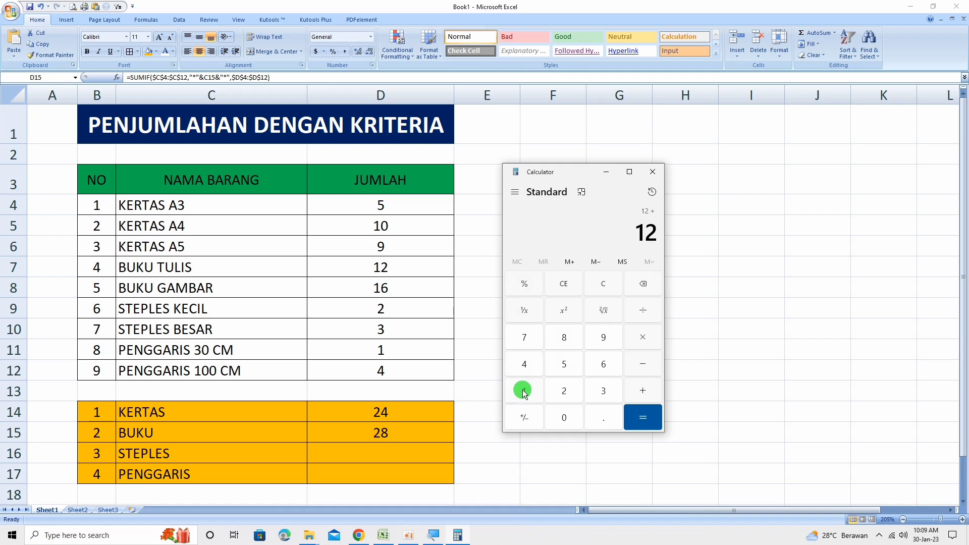
click(608, 363)
click(643, 418)
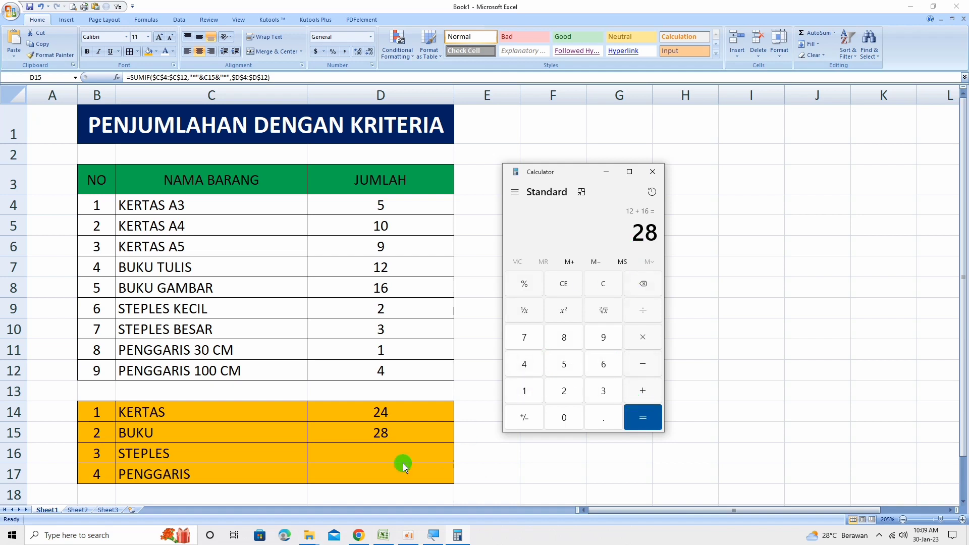
click(606, 172)
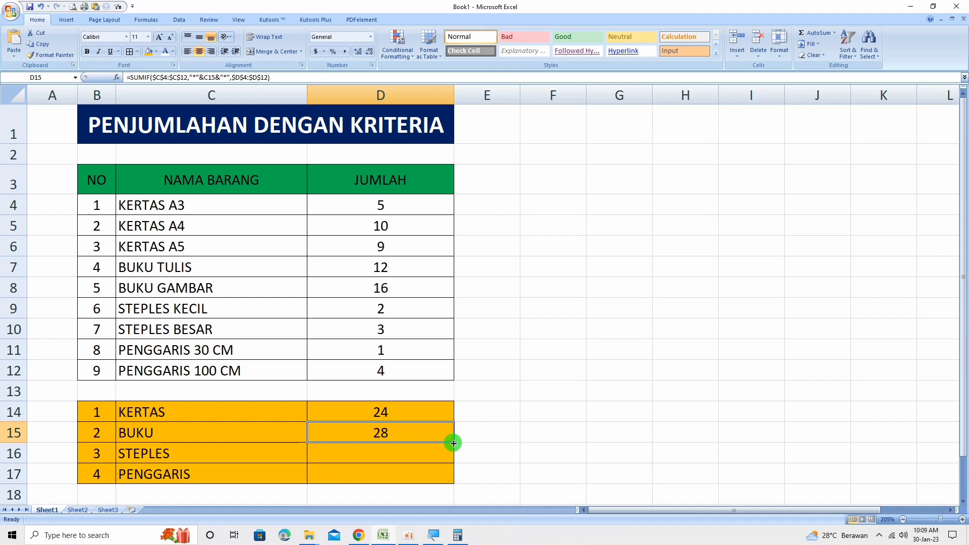
- Fill the D15 formula down through D17 to total the STEPLES and PENGGARIS categories
double_click(408, 434)
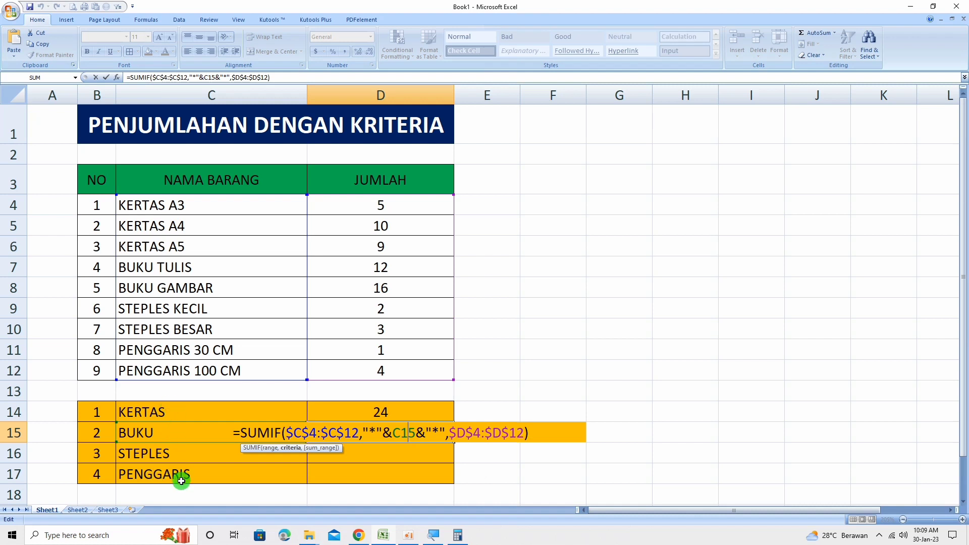
key(Return)
click(396, 426)
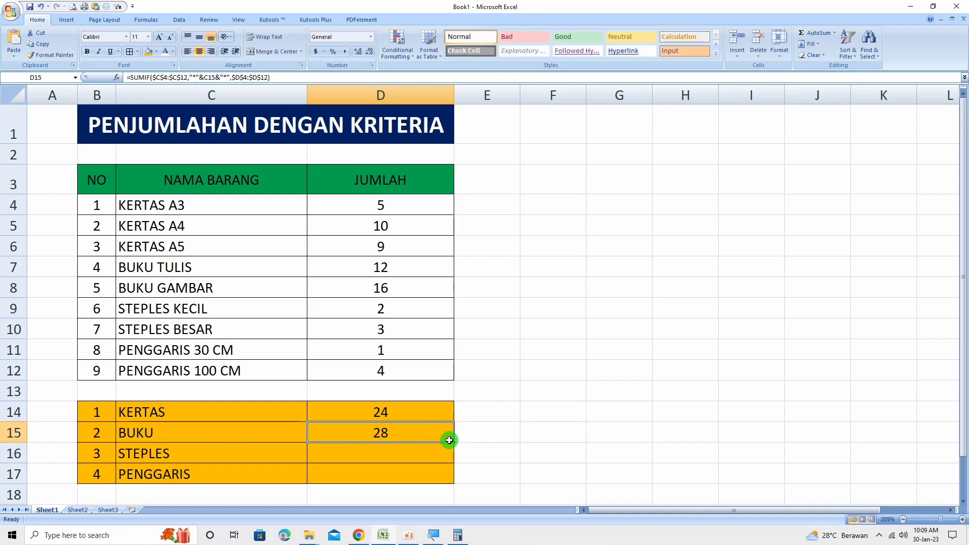
drag(455, 444, 454, 477)
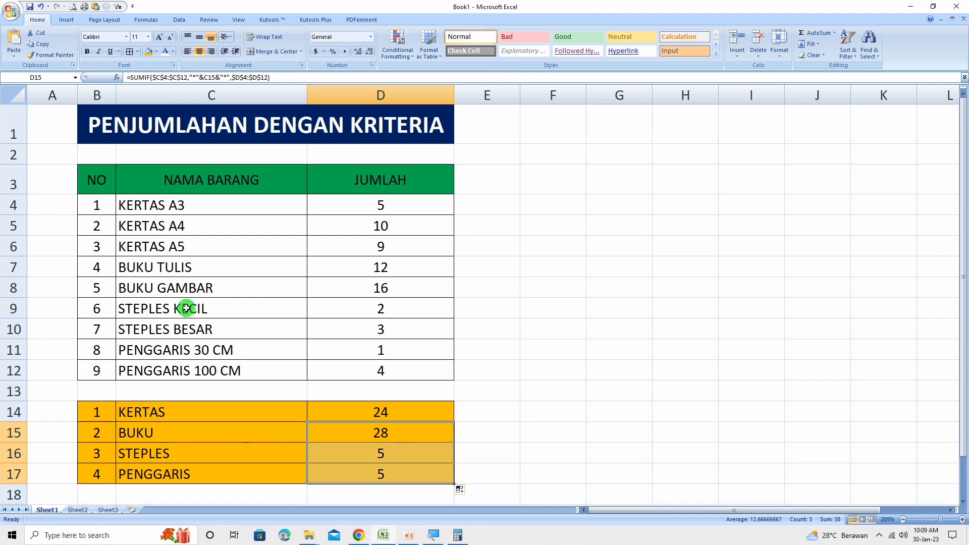
click(374, 474)
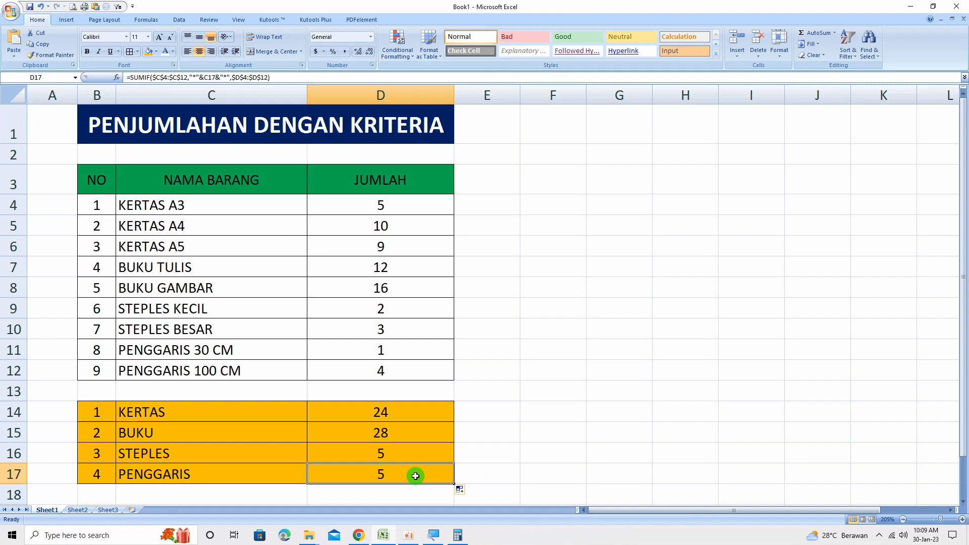
- Add the column header HARGA in E3 and enter 50000 as the KERTAS A3 price in E4
click(494, 187)
text(HARGA)
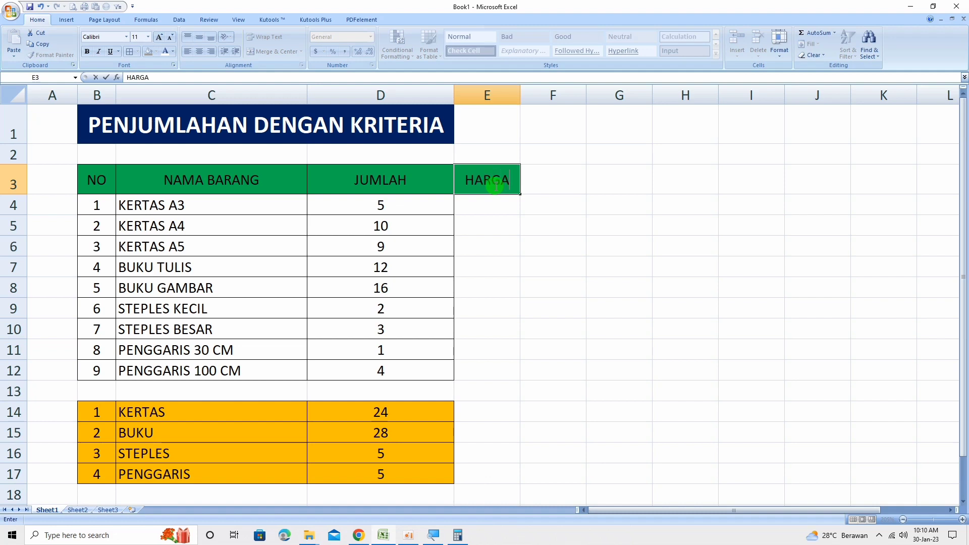
key(Return)
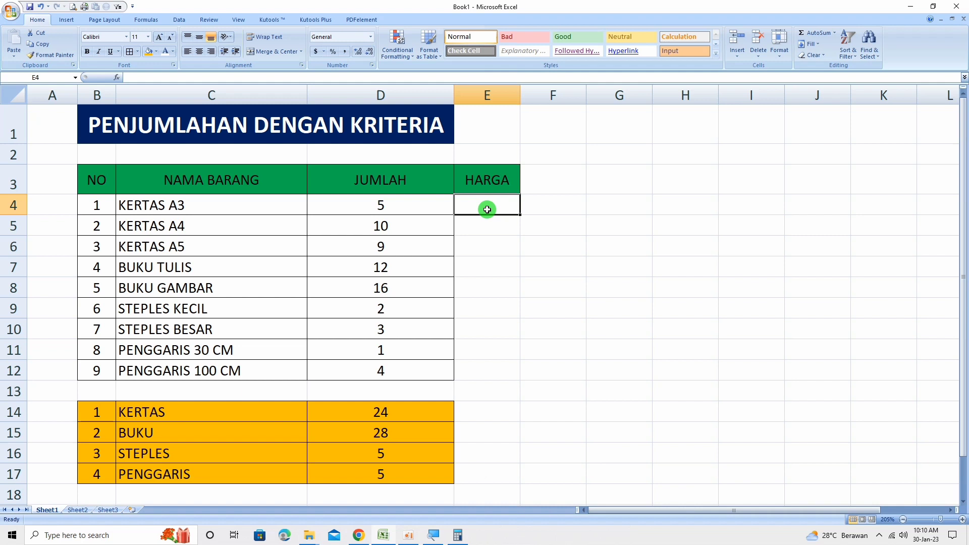
text(50000)
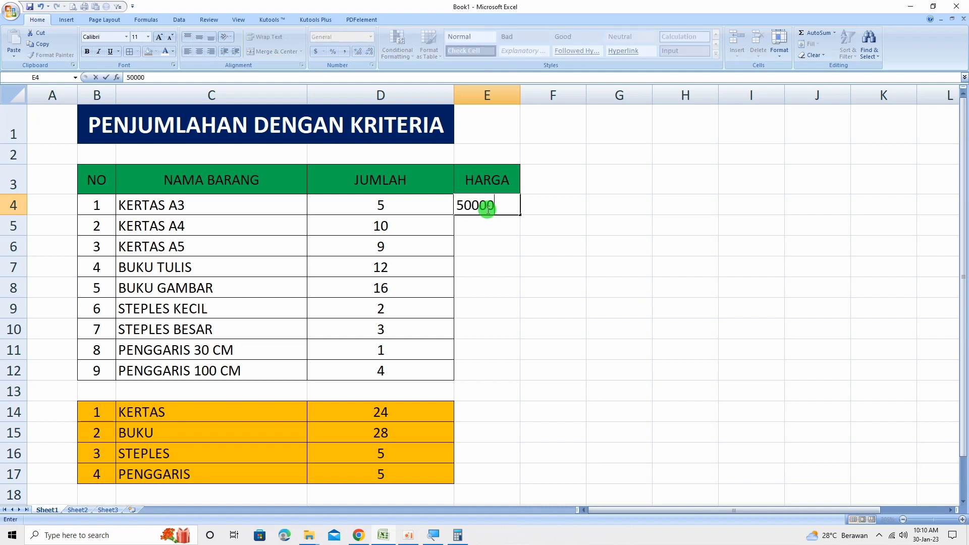
key(Return)
- Format the price in E4 with the comma style and no decimal places
click(487, 209)
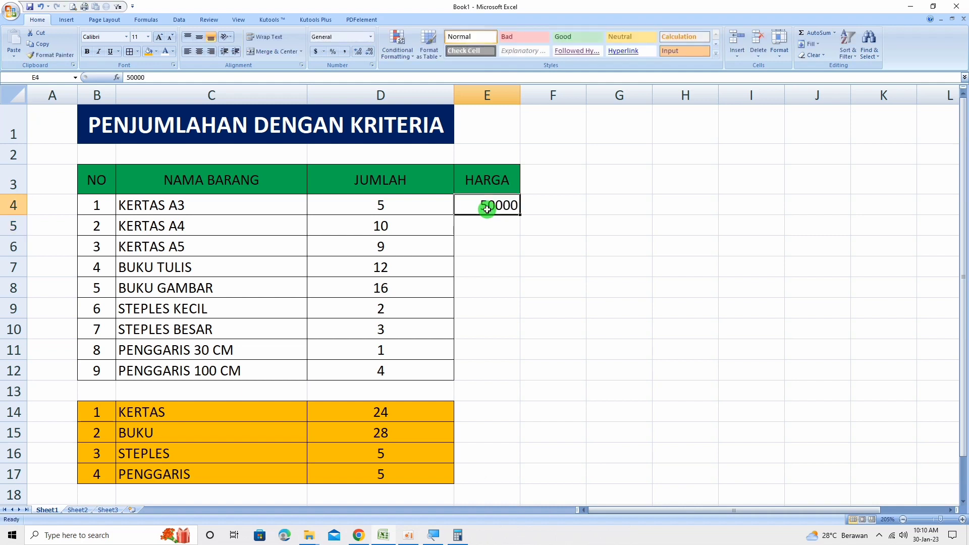
click(344, 52)
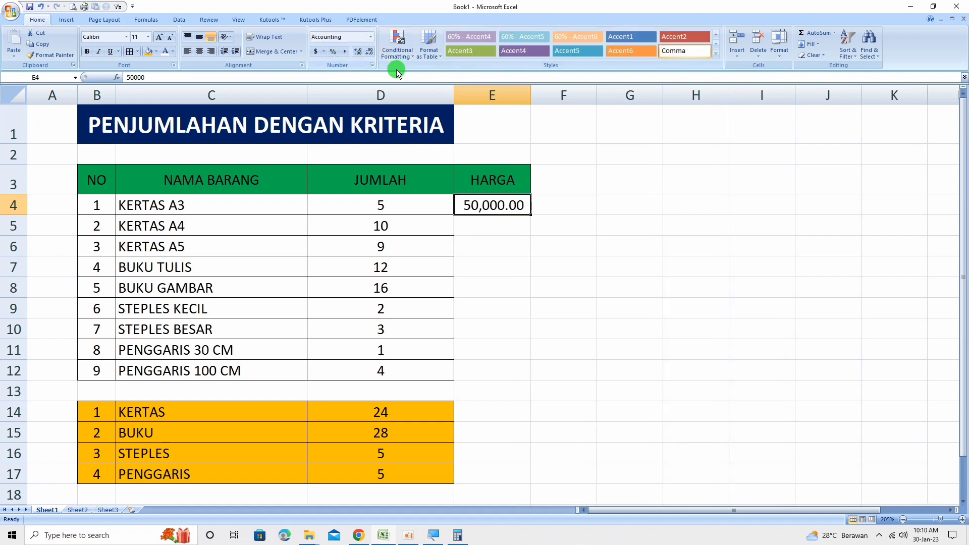
click(370, 51)
click(369, 51)
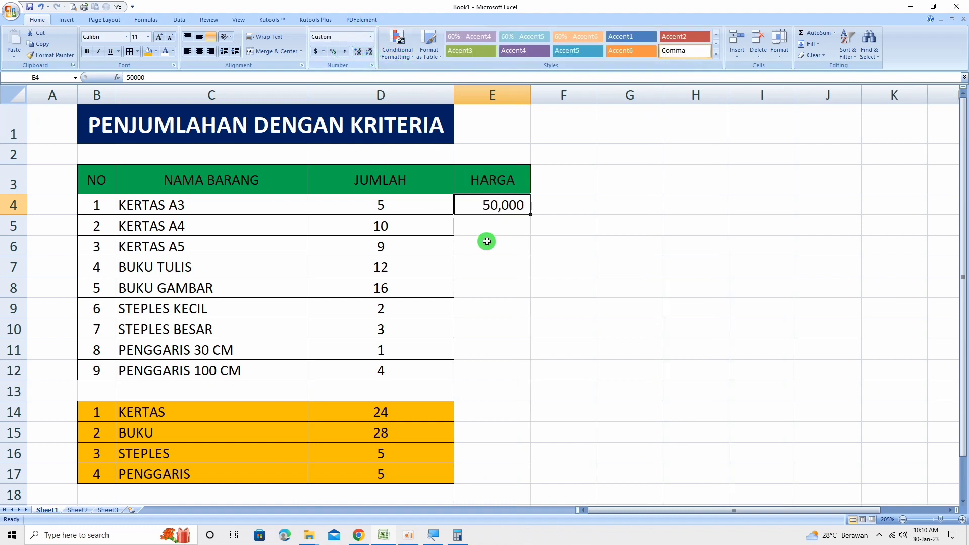
- Apply the comma style to E5:E12 and enter 100,000 as the KERTAS A4 price in E5
drag(505, 224, 487, 368)
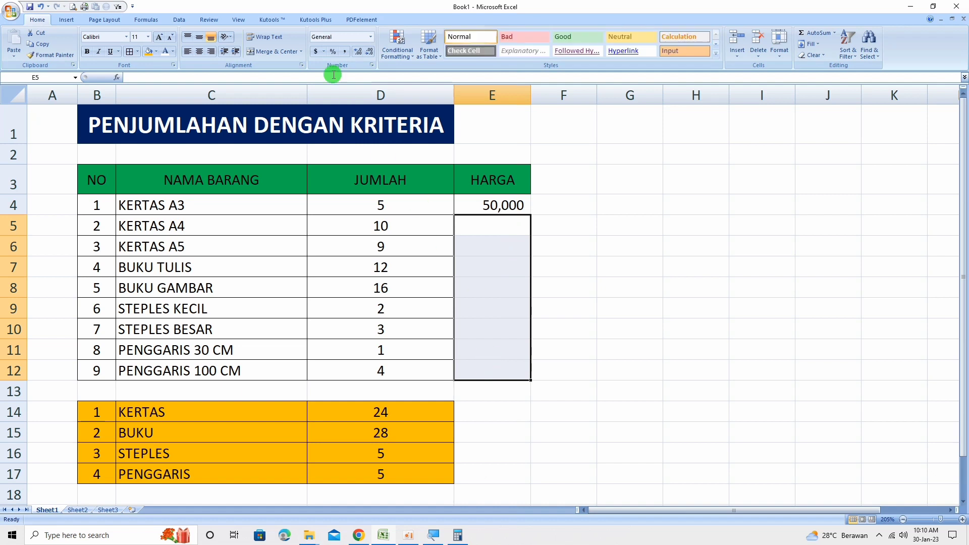
click(344, 52)
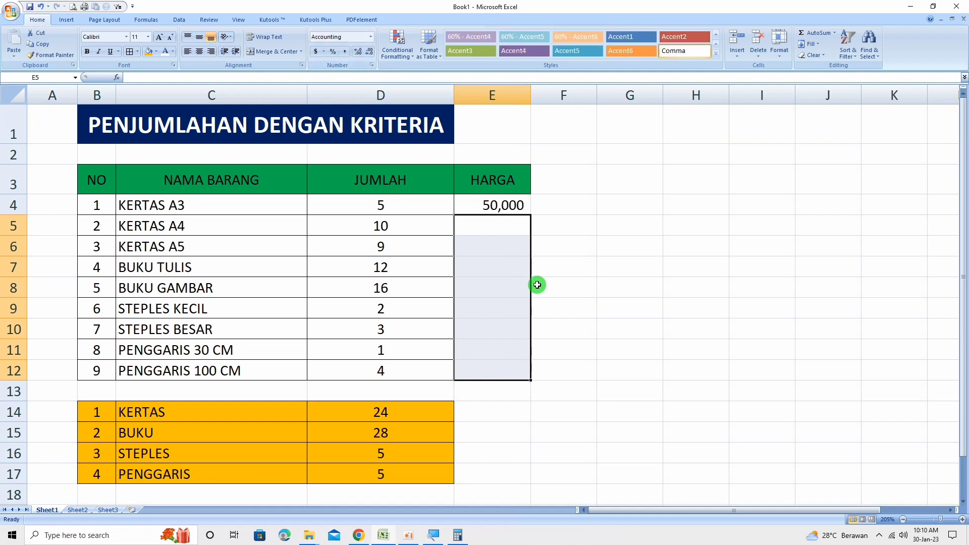
click(487, 225)
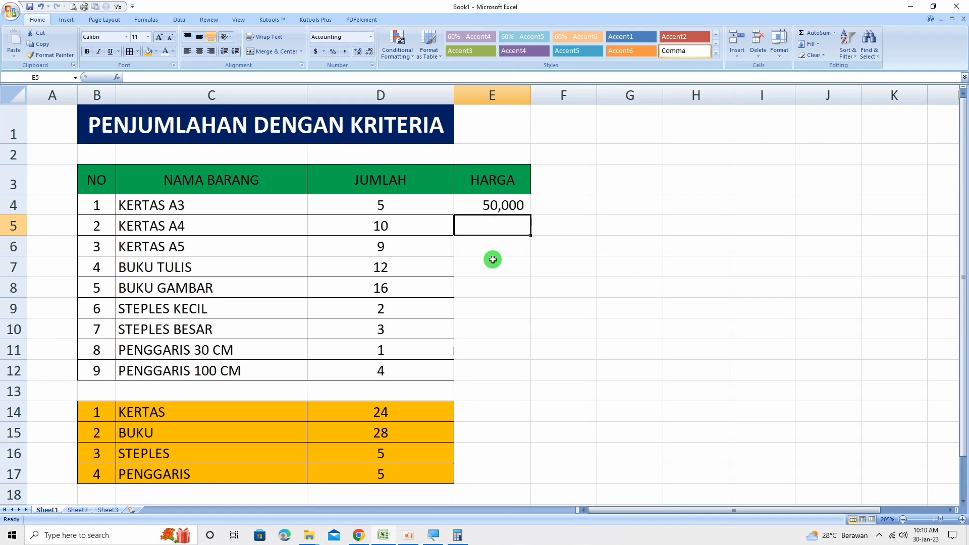
text(100)
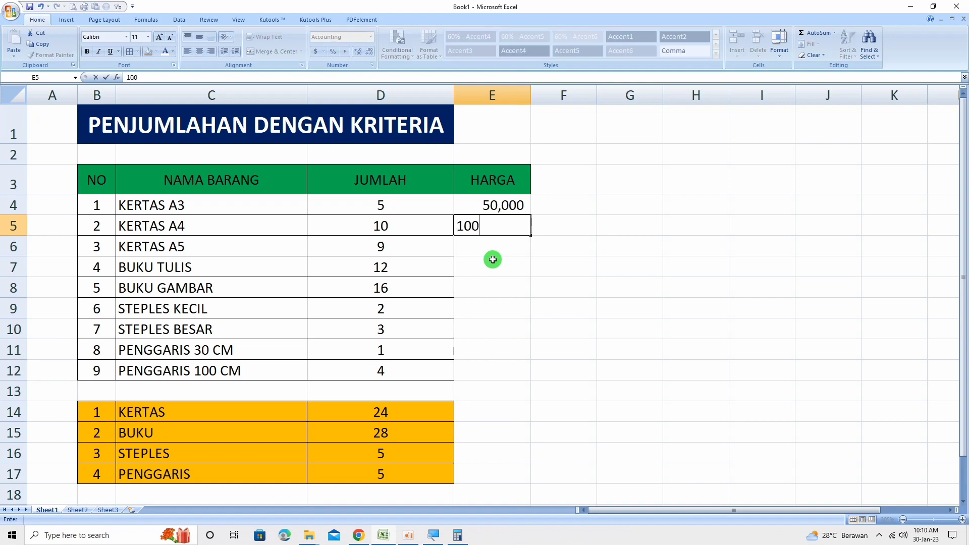
text(,000)
key(Return)
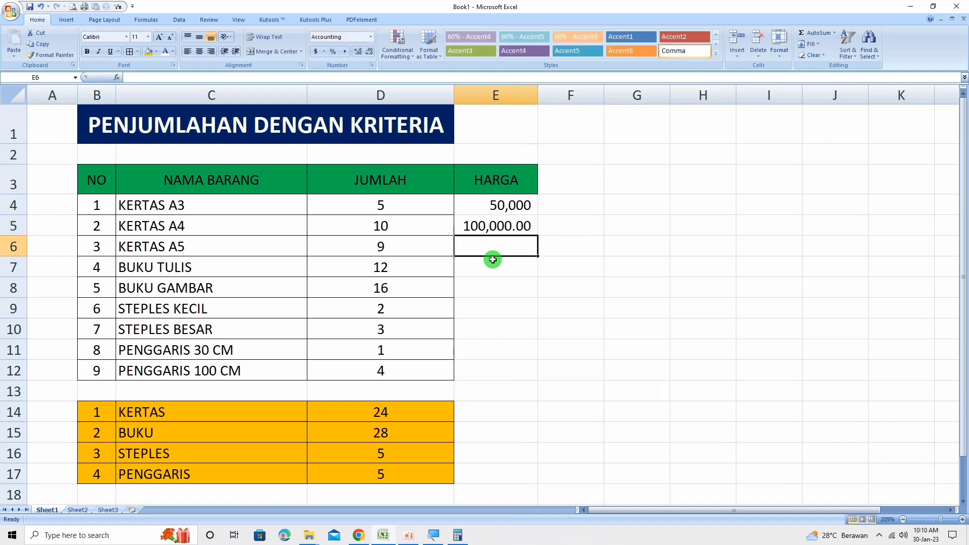
- Remove both decimal places from the price cells E5:E12
drag(510, 234, 499, 379)
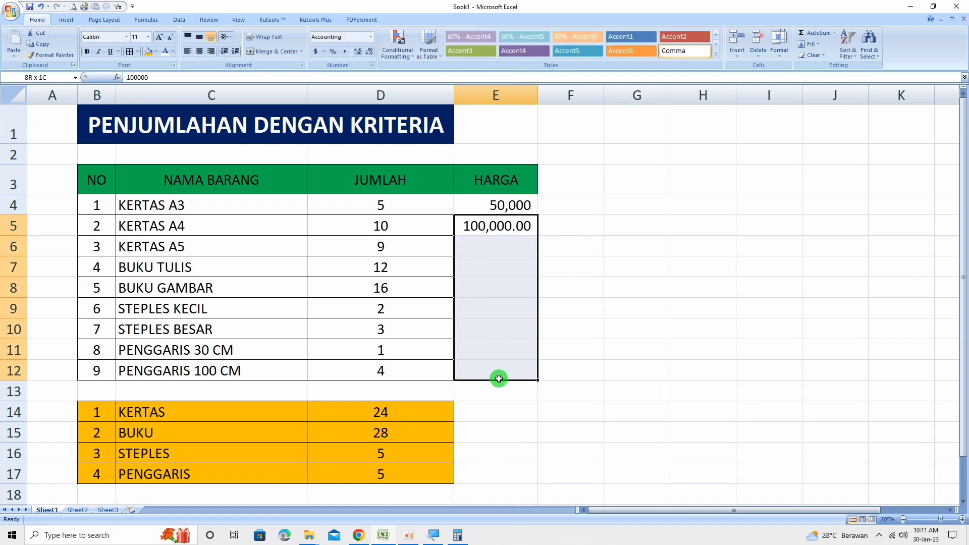
click(369, 52)
click(369, 52)
- Enter 75000 as the KERTAS A5 price in E6
click(489, 247)
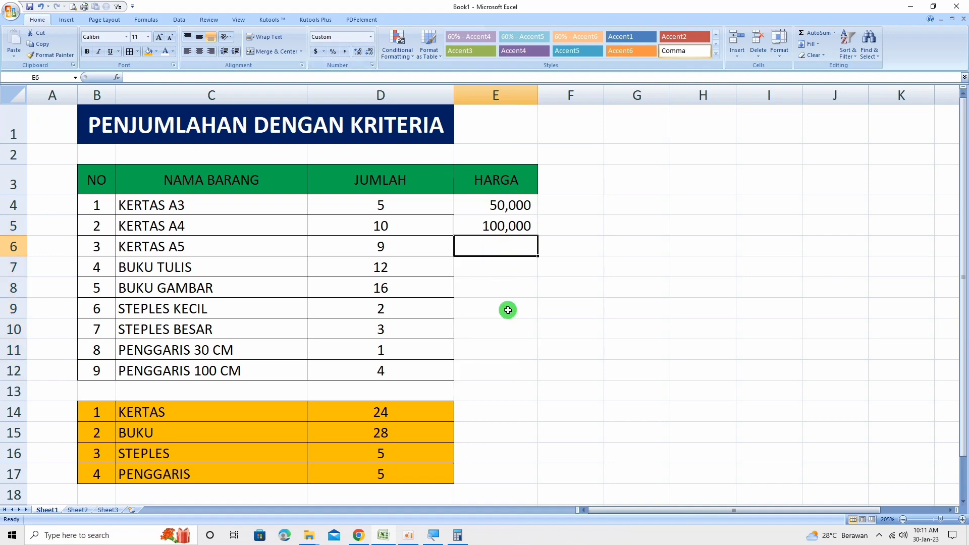
text(75000)
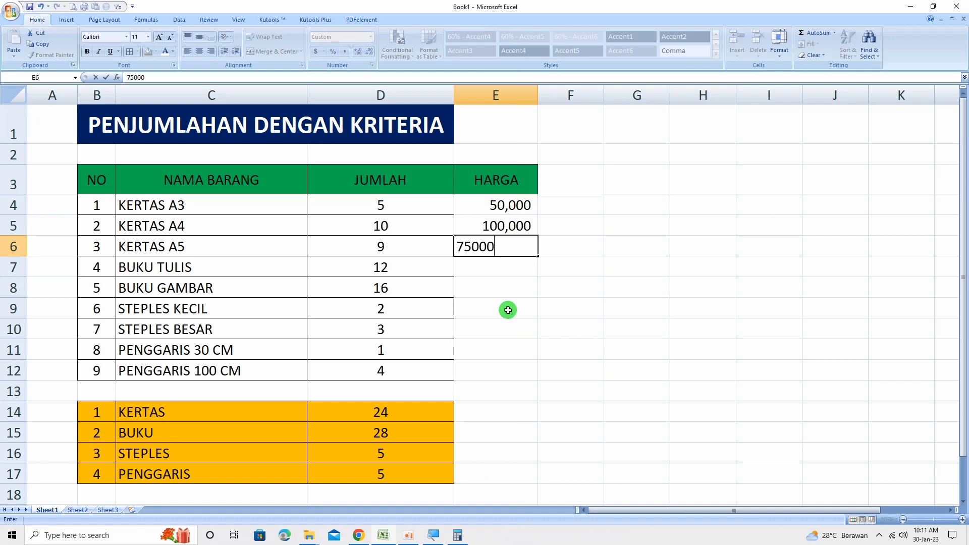
key(Return)
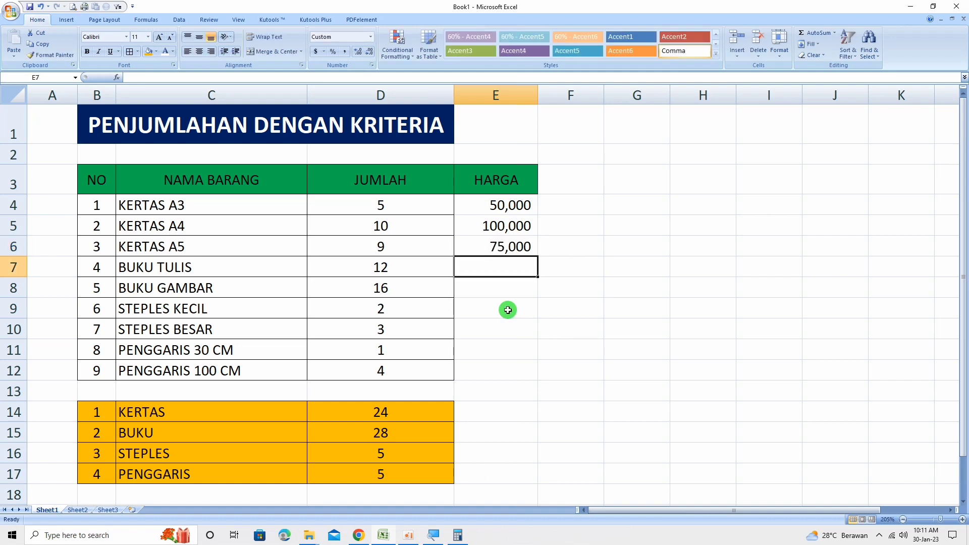
- Enter the BUKU prices, 10000 for BUKU TULIS in E7 and 50000 for BUKU GAMBAR in E8
text(1000)
key(Return)
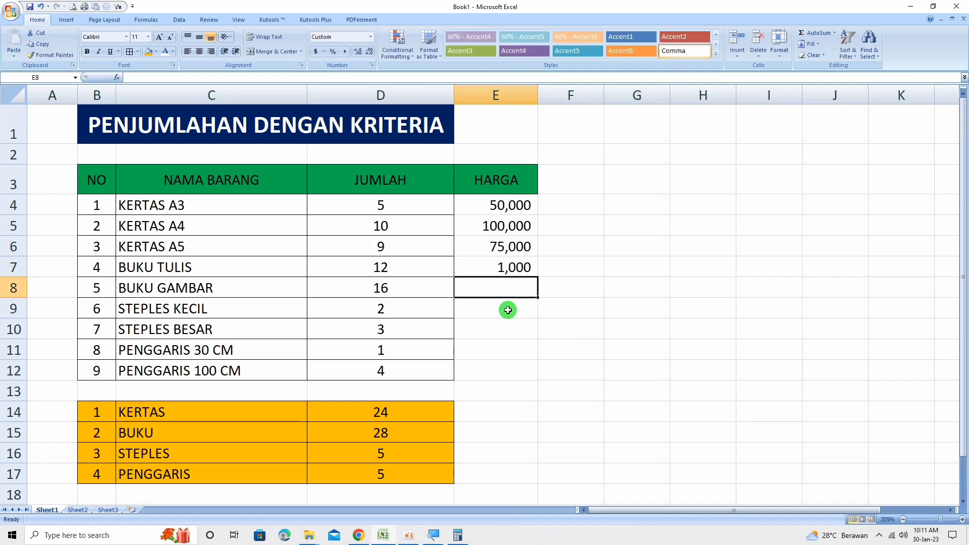
key(Up)
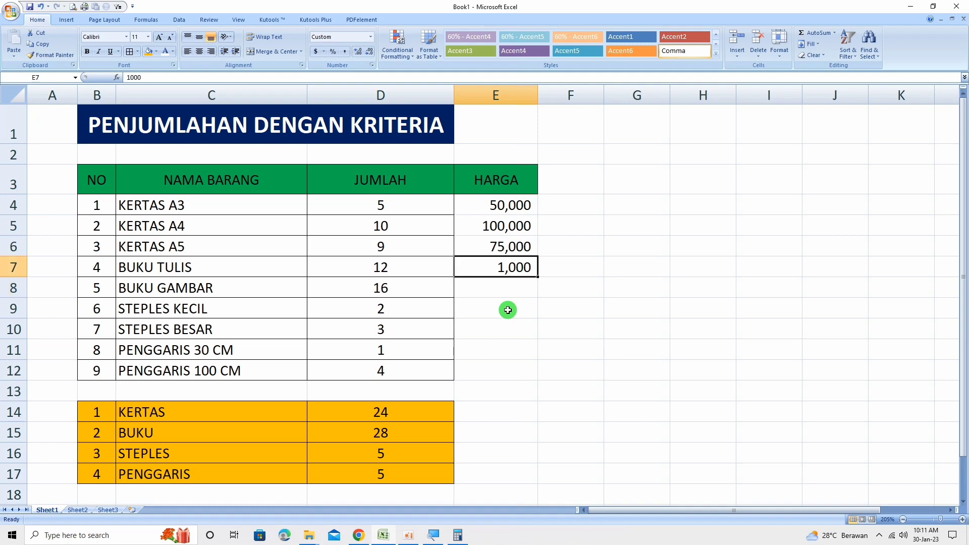
key(Down)
key(Up)
text(1)
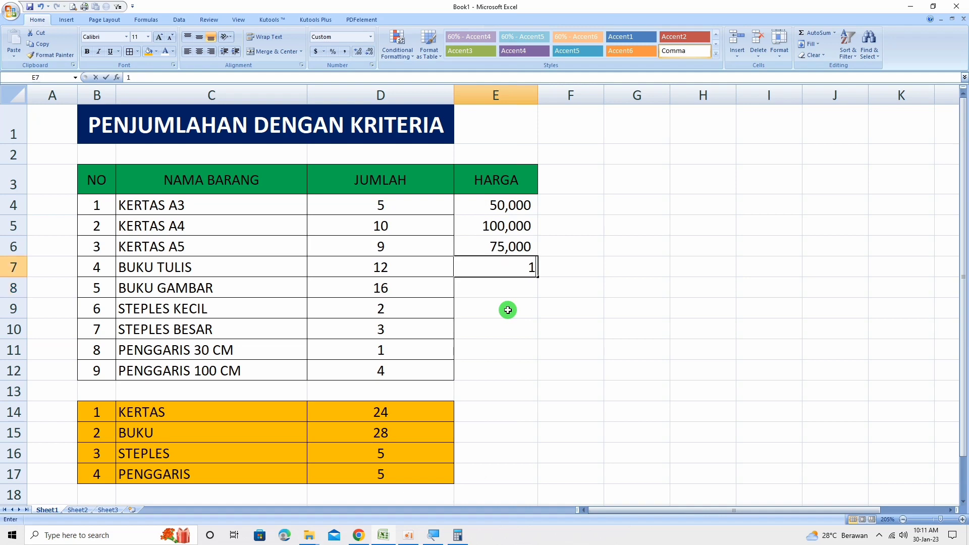
text(0,0000)
key(Return)
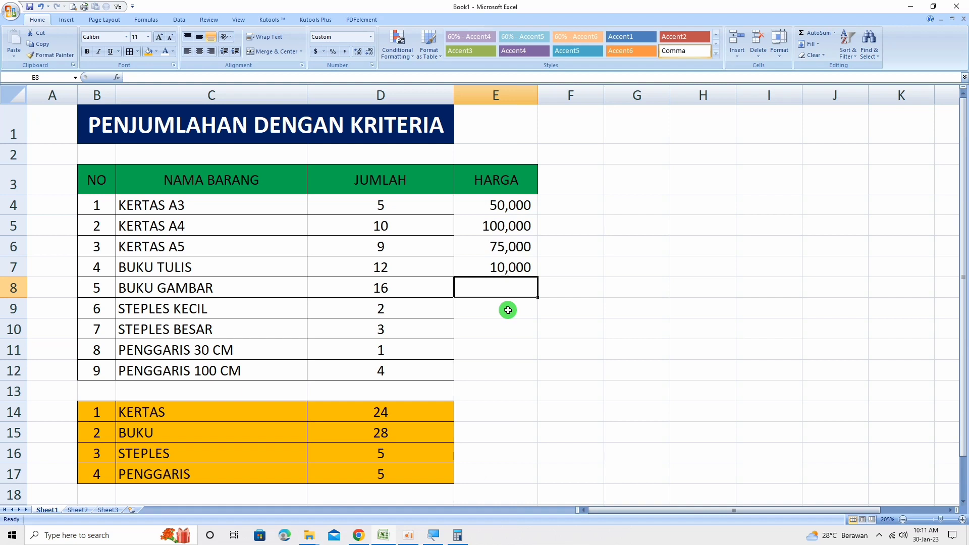
text(50000)
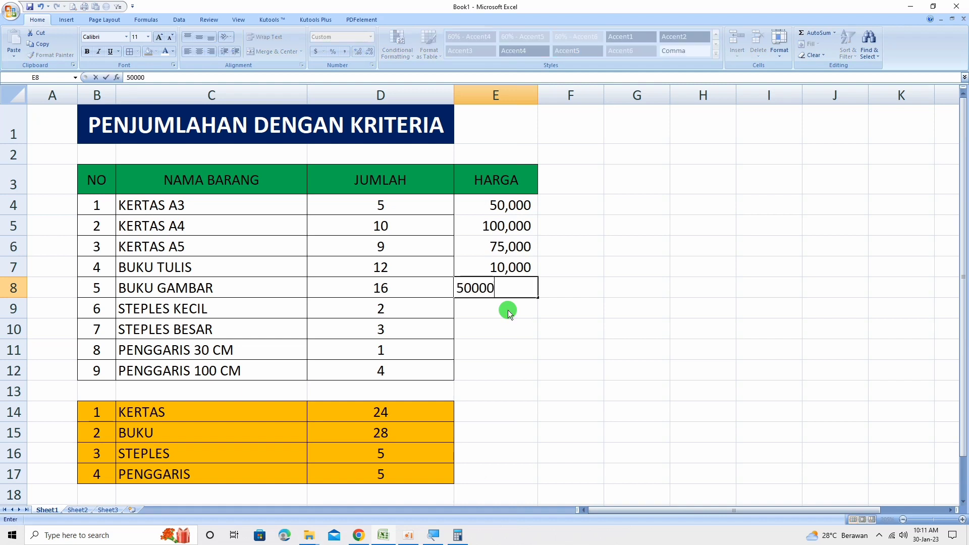
key(Return)
key(Up)
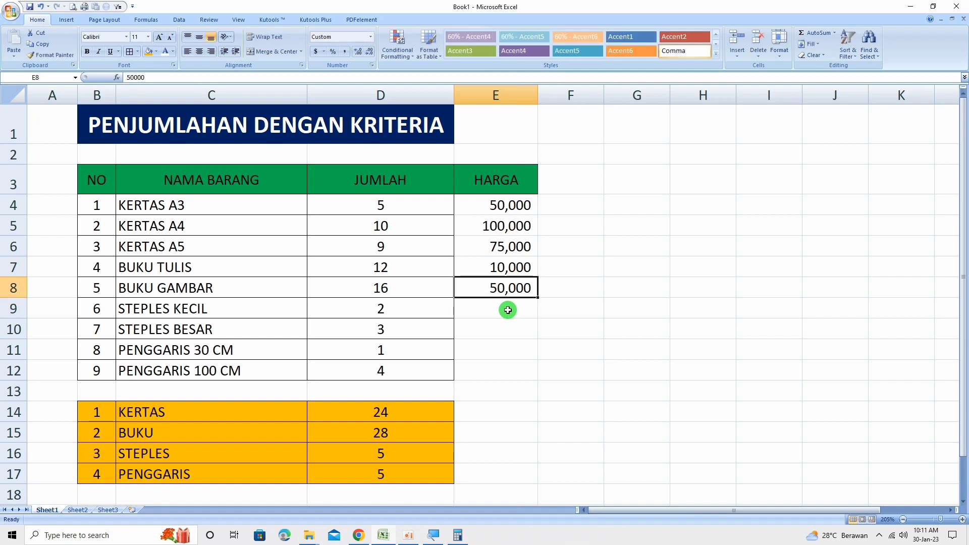
- Enter the STEPLES prices, 15000 for STEPLES KECIL in E9 and 20000 for STEPLES BESAR in E10
click(508, 310)
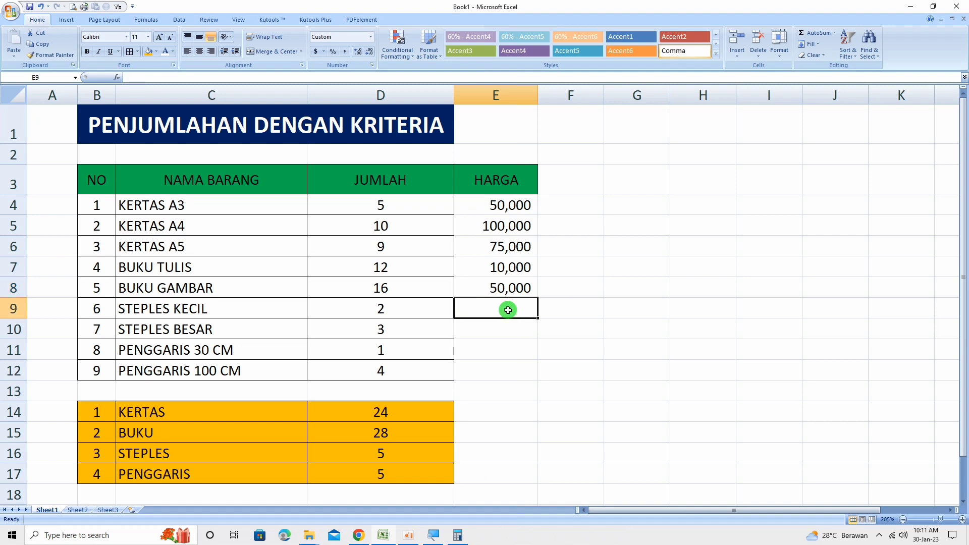
text(15000)
key(Return)
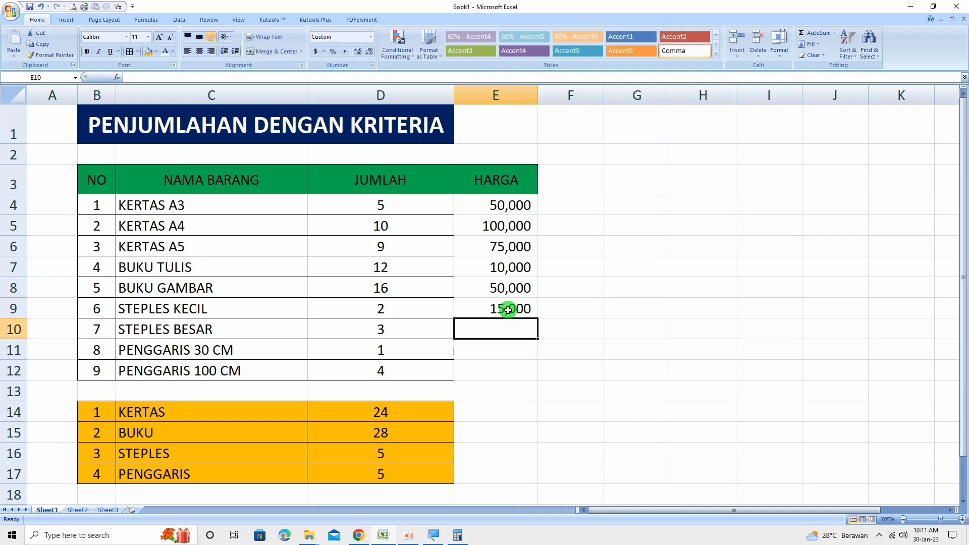
text(20000)
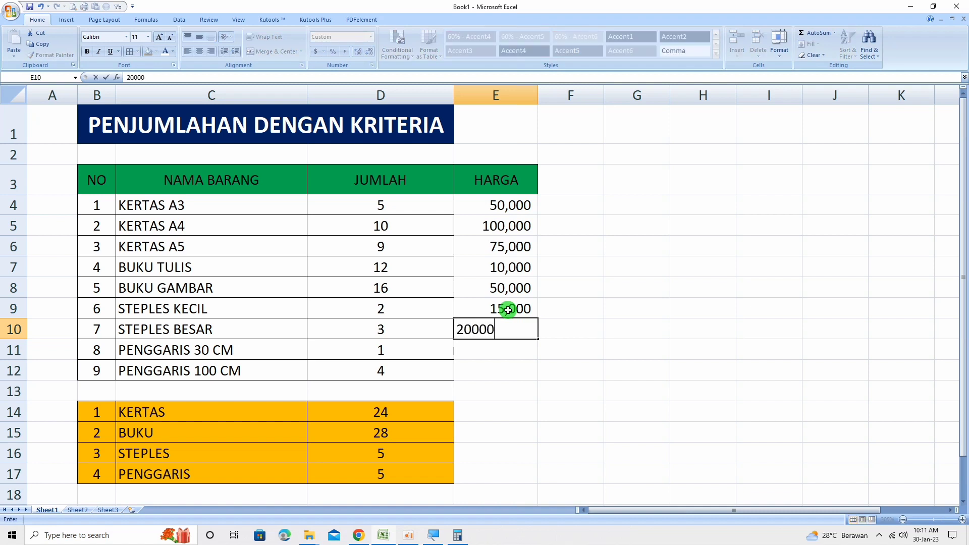
key(Return)
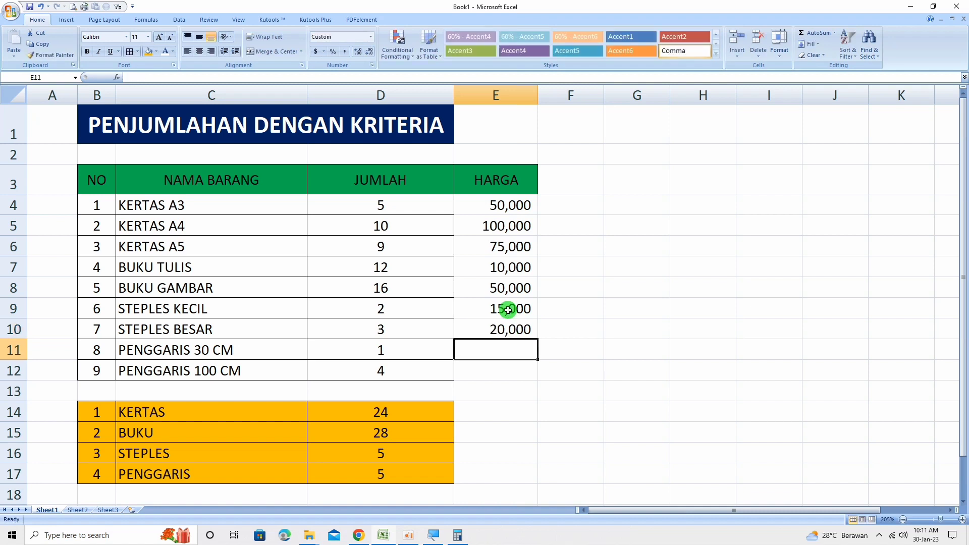
- Enter the PENGGARIS prices, 5000 for the 30 CM ruler in E11 and 10000 for the 100 CM ruler in E12
text(5000)
key(Return)
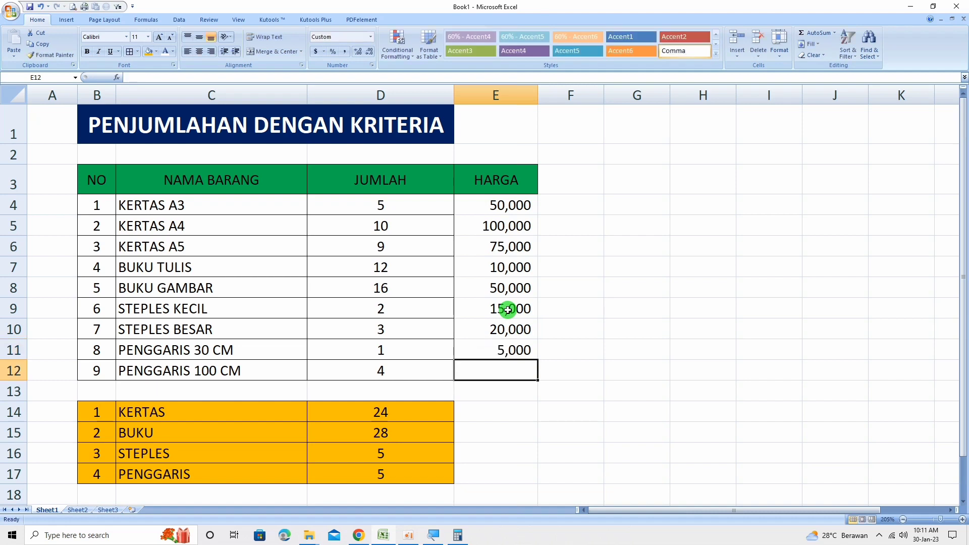
text(10,)
text(00)
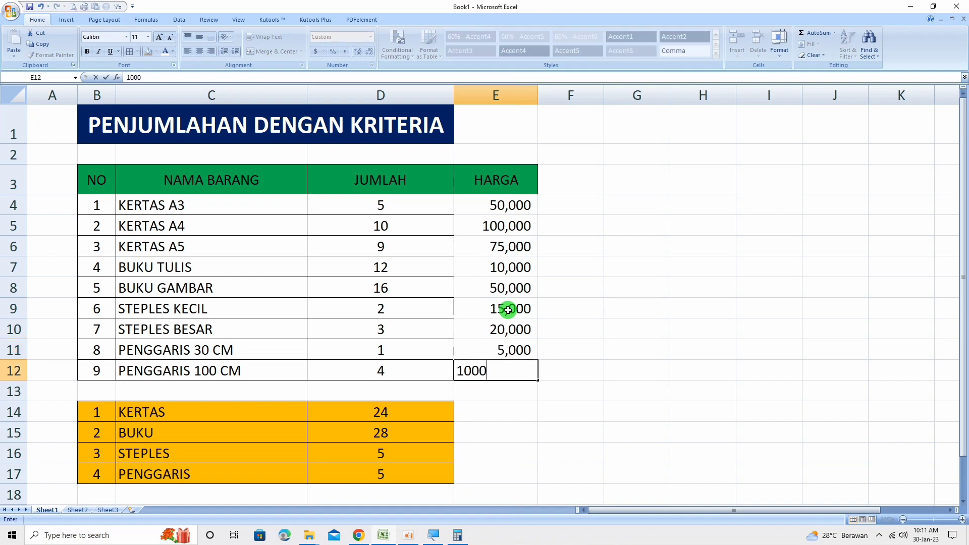
text(0)
key(Return)
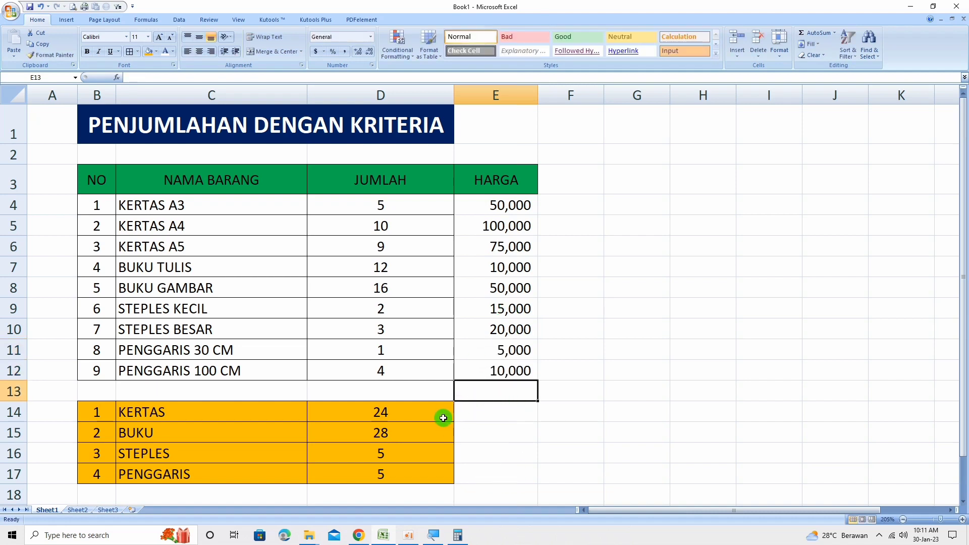
- Add borders to the HARGA column cells E3:E12
click(509, 414)
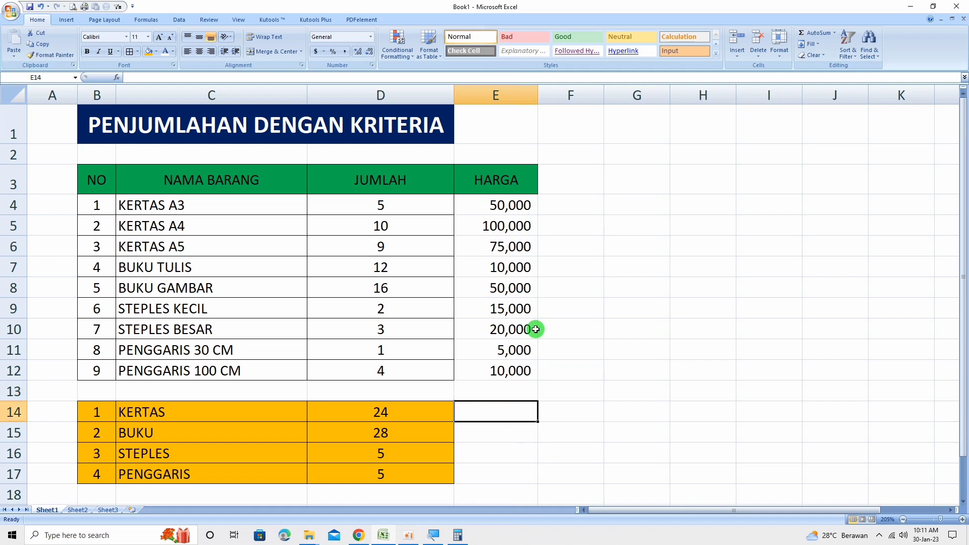
drag(506, 184, 502, 372)
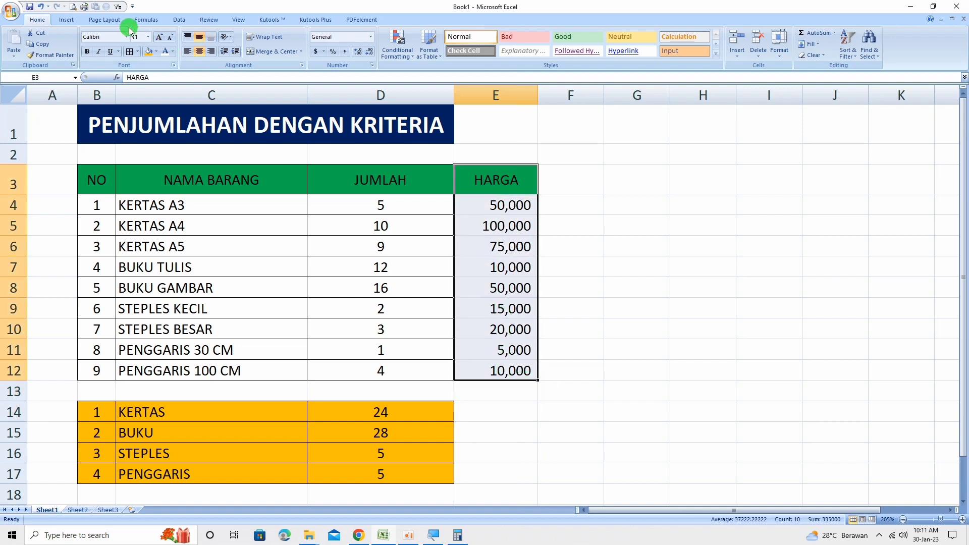
click(131, 51)
- Enter =SUMIF($C$4:$C$12,C14,$E$4:$E$12) in E14 to total the HARGA prices for KERTAS
click(502, 414)
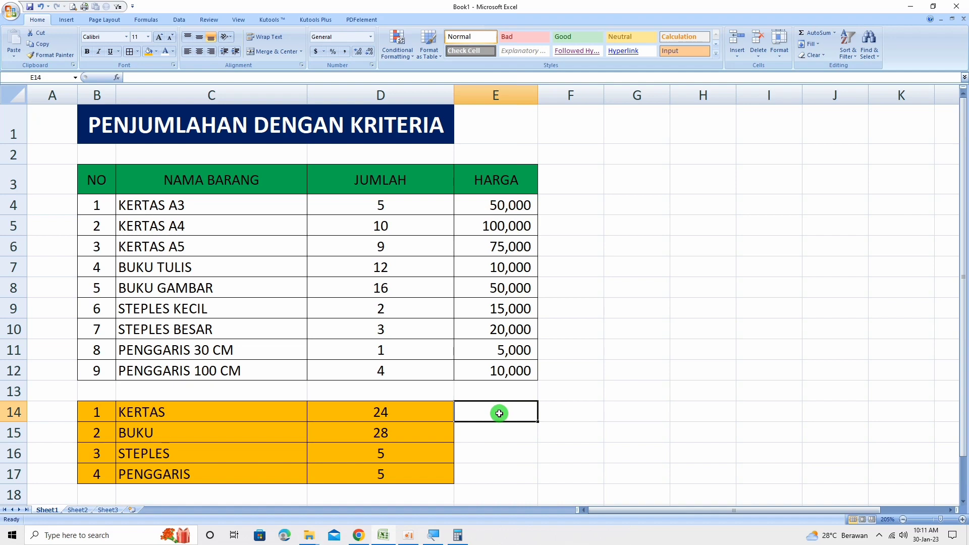
text(=)
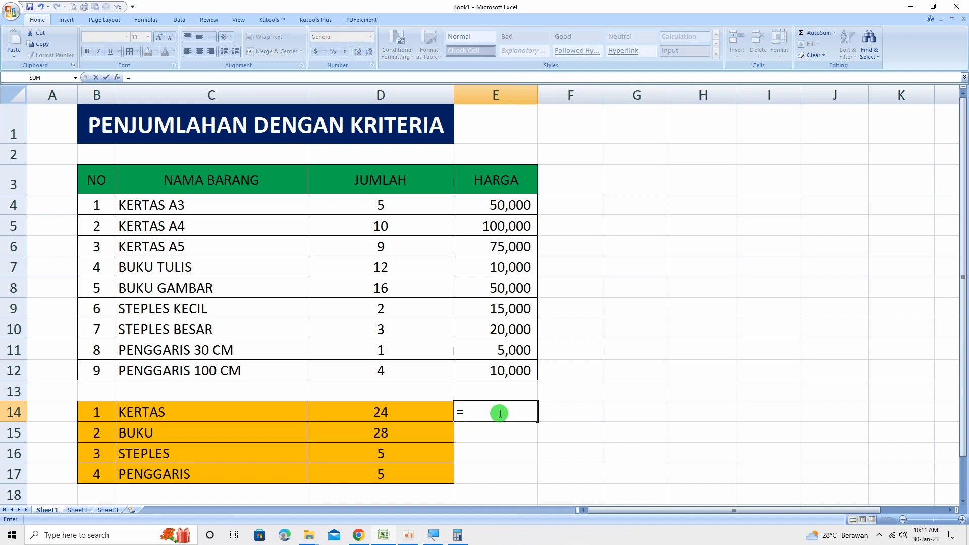
text(SUMI)
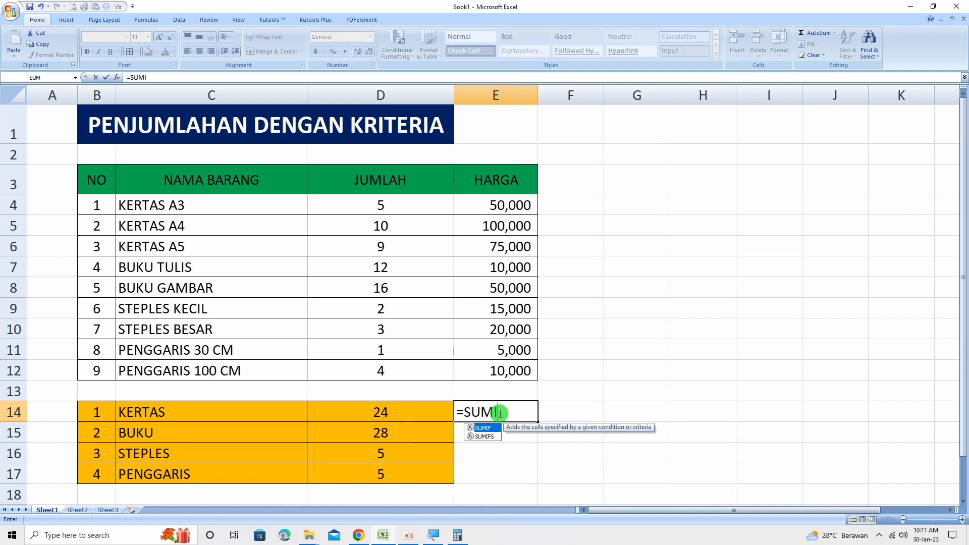
text(F()
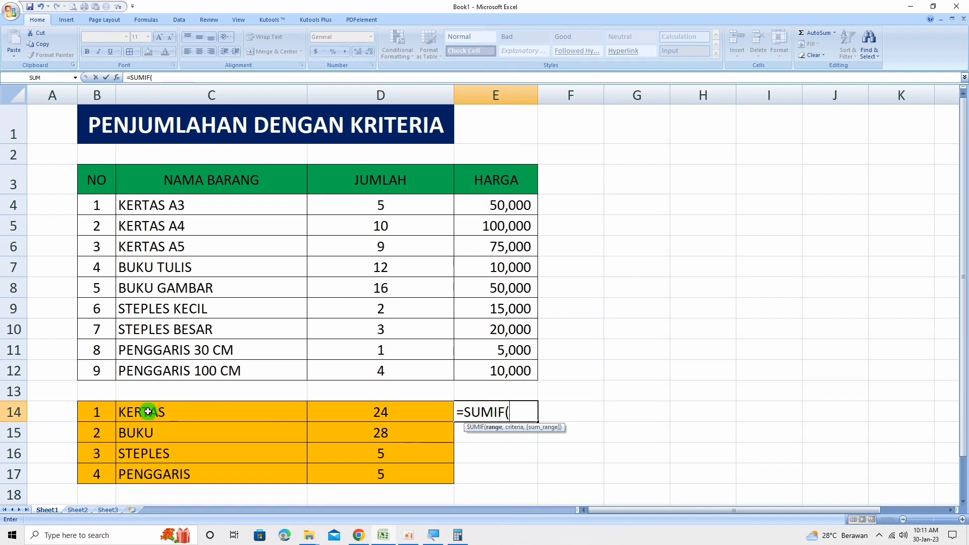
drag(178, 202, 190, 369)
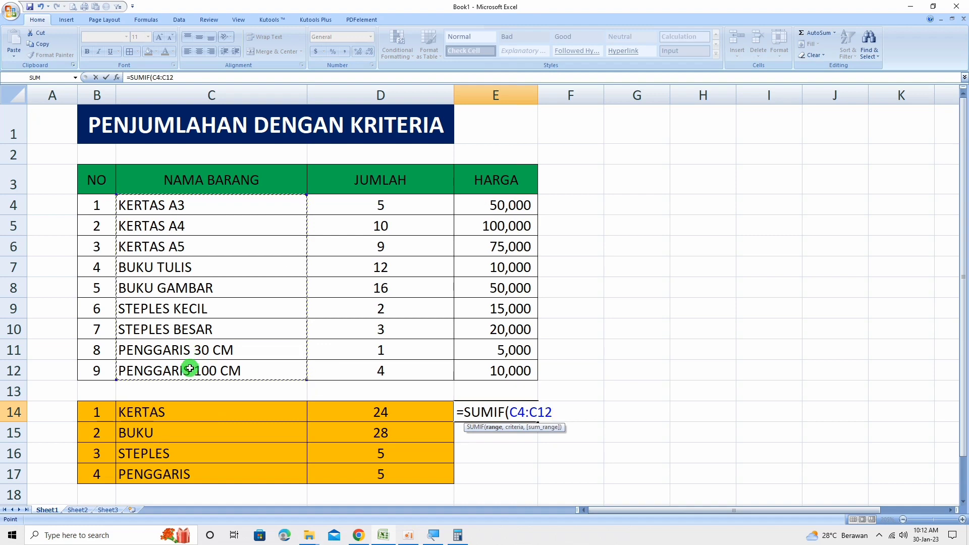
key(F4)
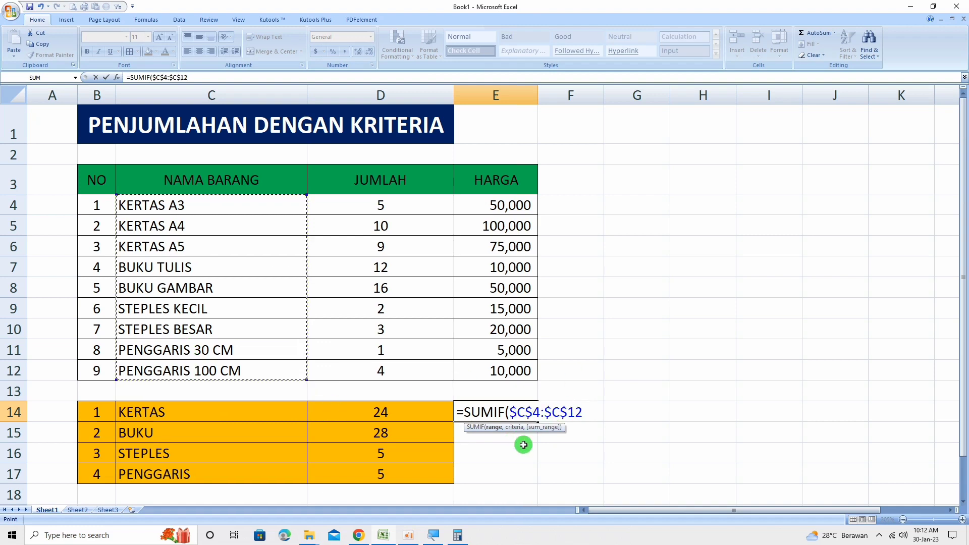
text(,)
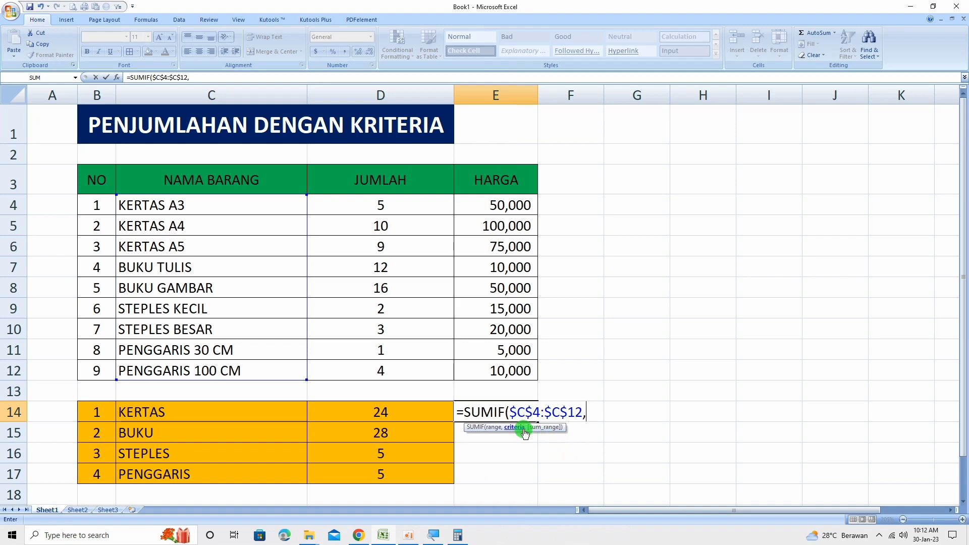
click(237, 414)
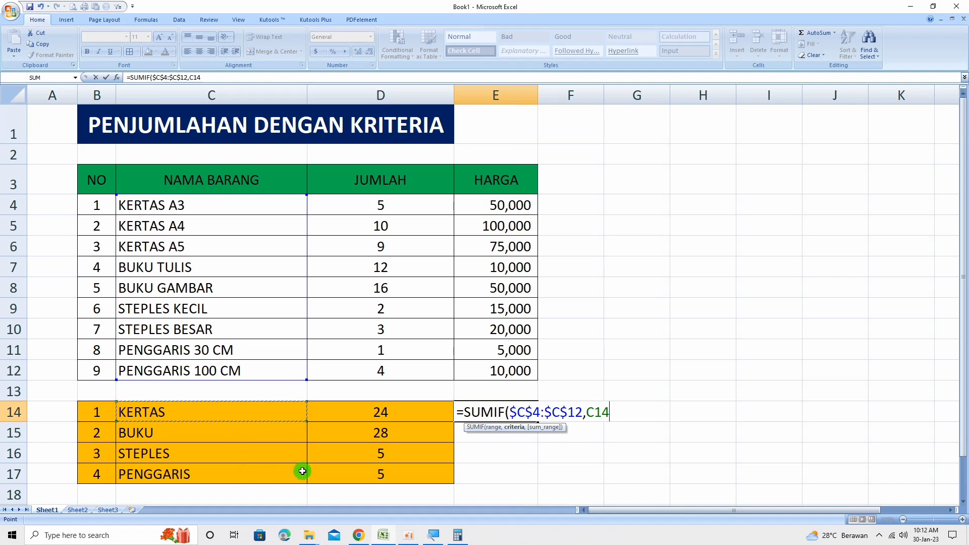
text(,)
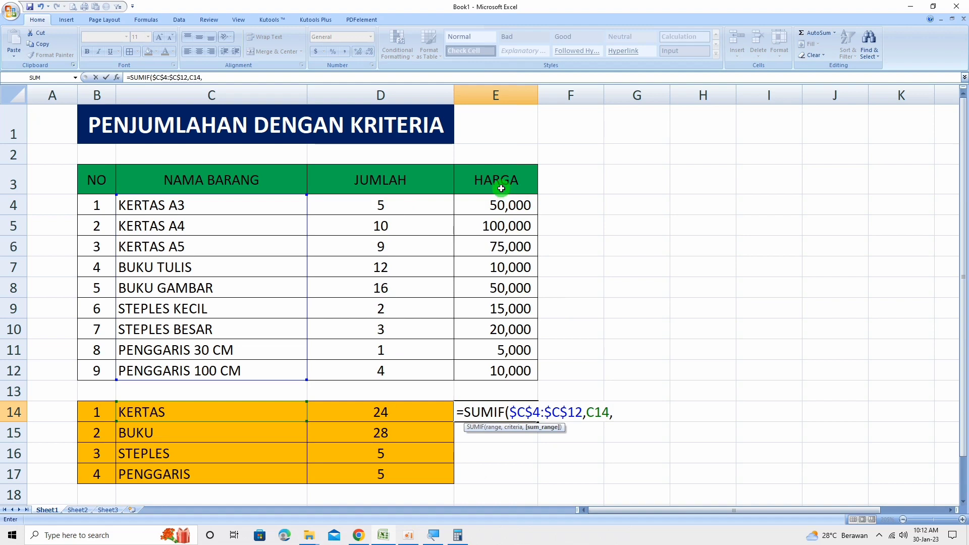
drag(502, 202, 505, 369)
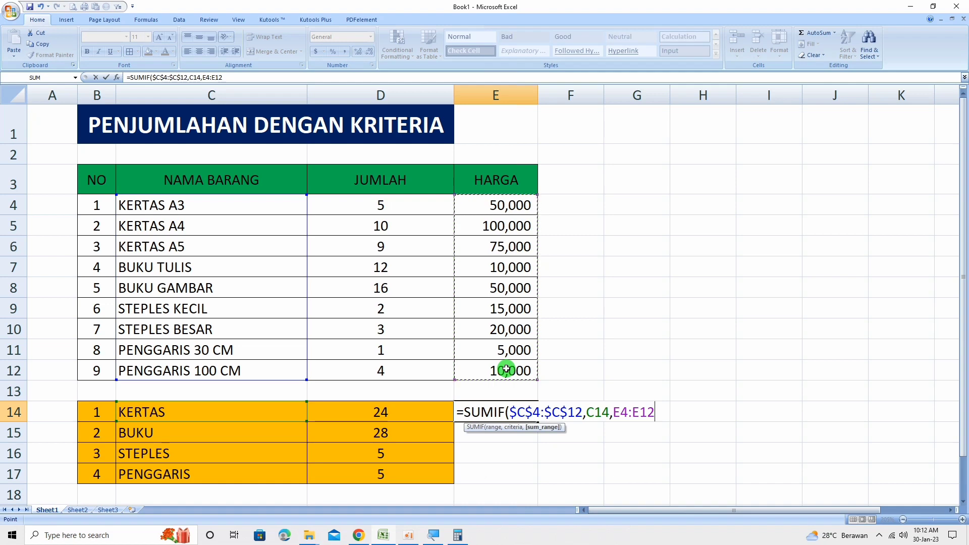
key(F4)
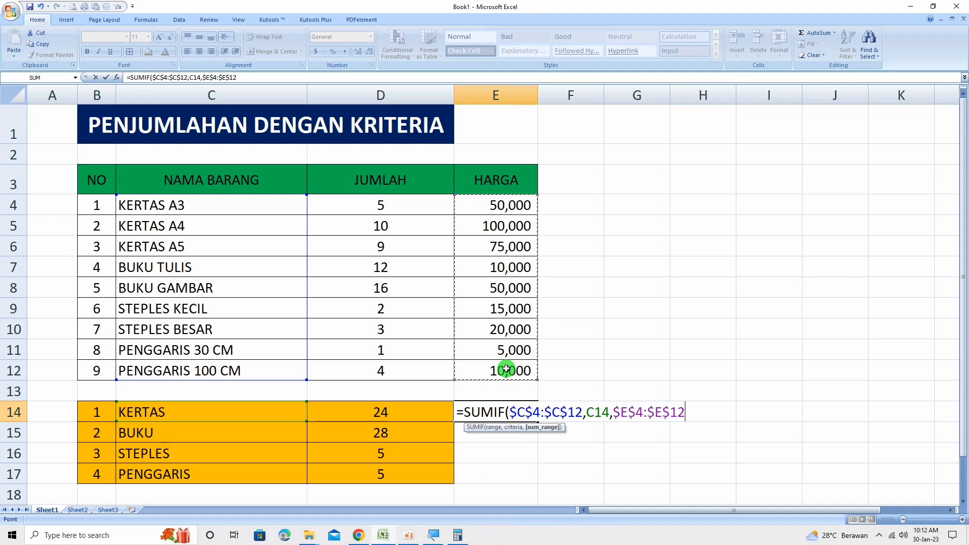
text())
key(Return)
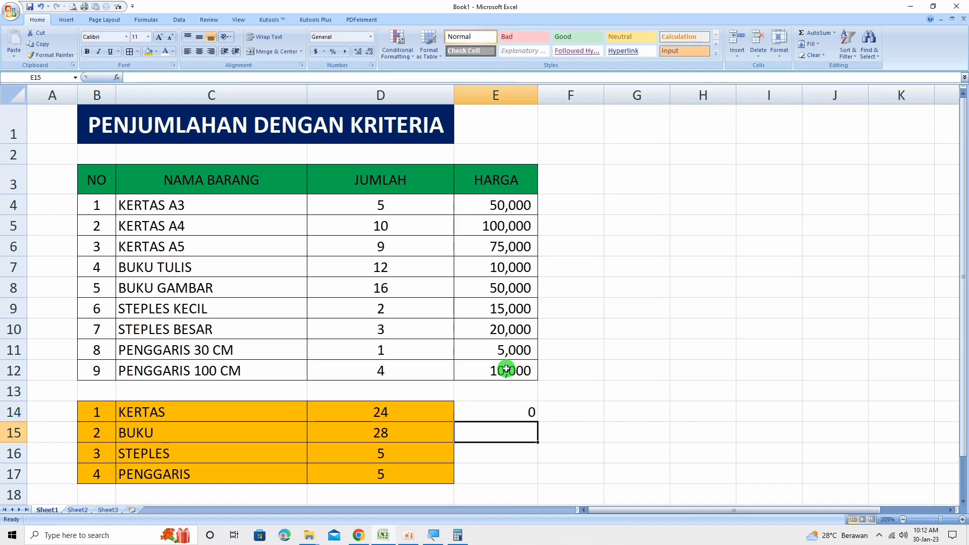
- Change the criteria in E14's SUMIF formula to "*"&C14&"*" so it matches any item name containing the category
click(519, 414)
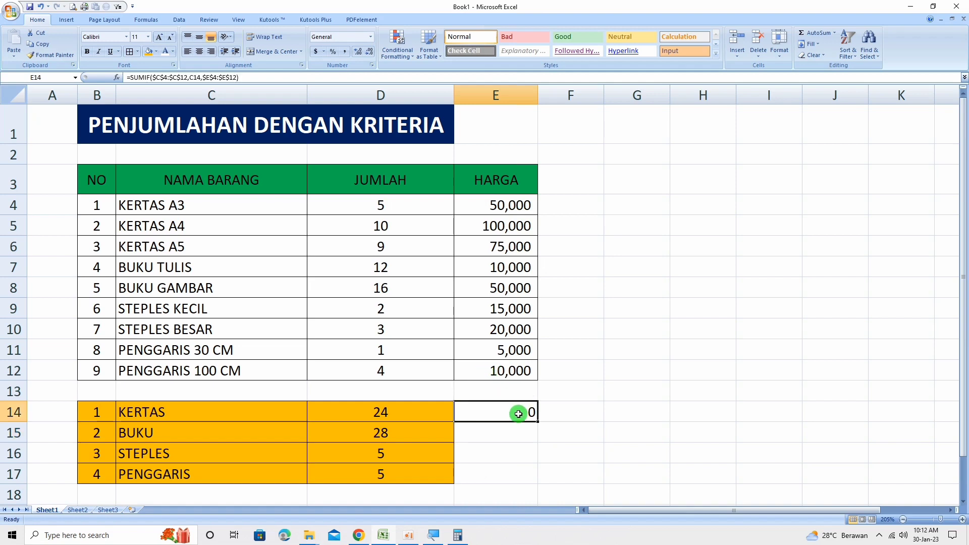
double_click(518, 414)
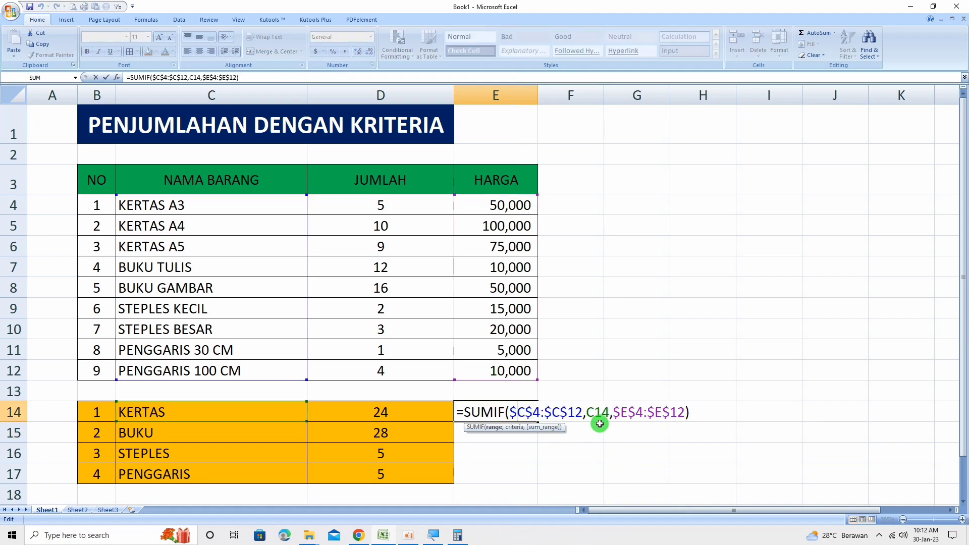
click(586, 413)
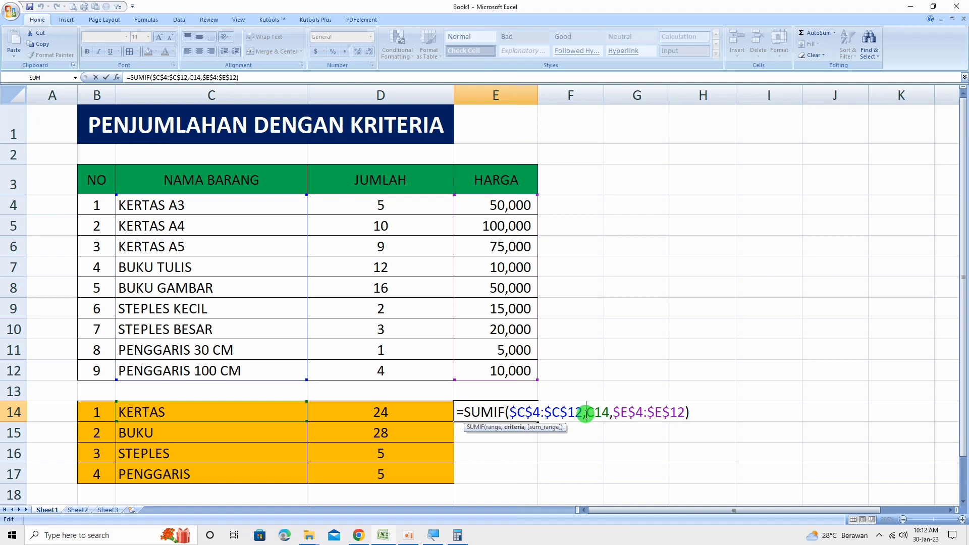
text(")
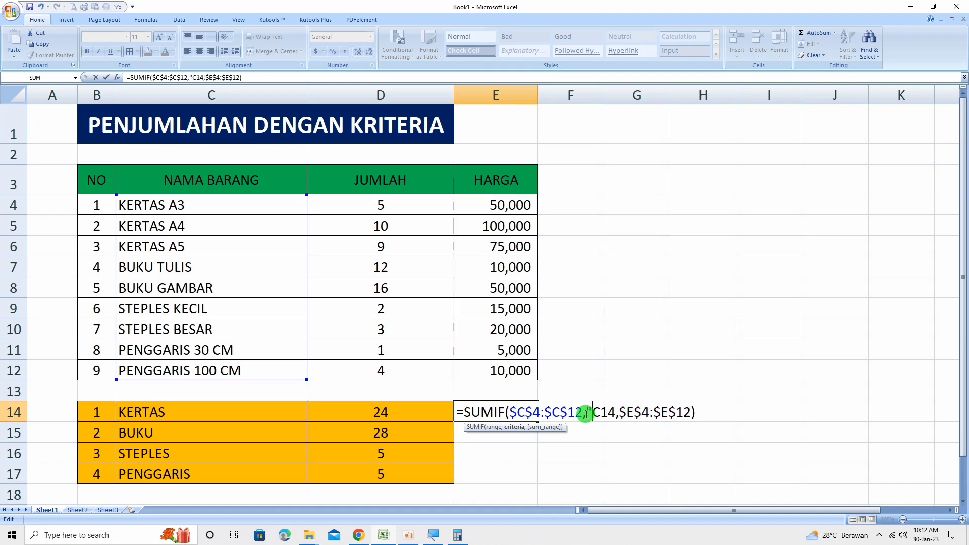
text(*)
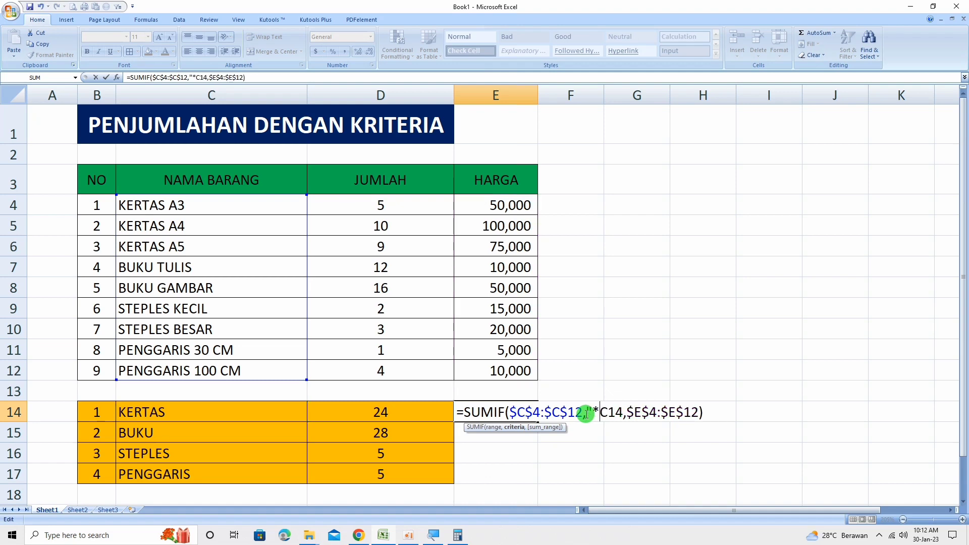
text("&)
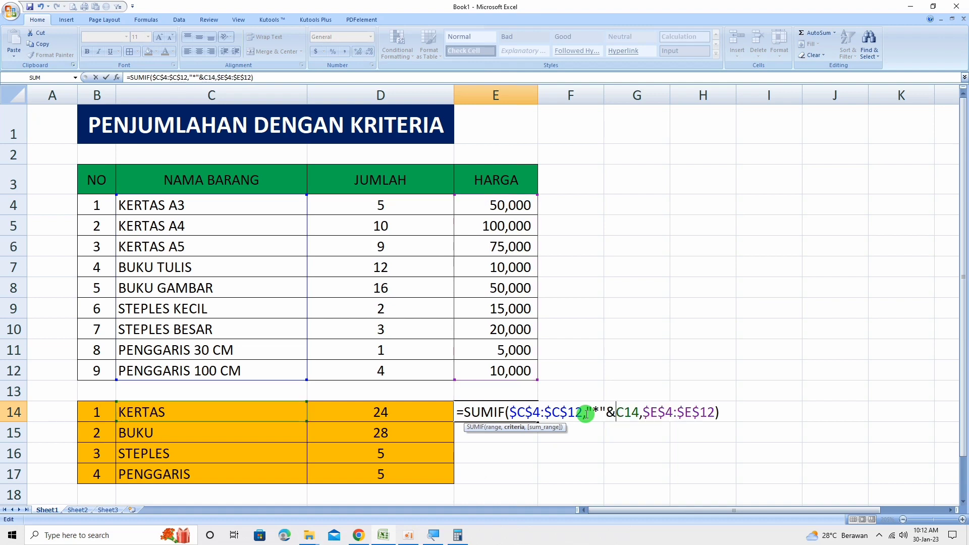
click(639, 413)
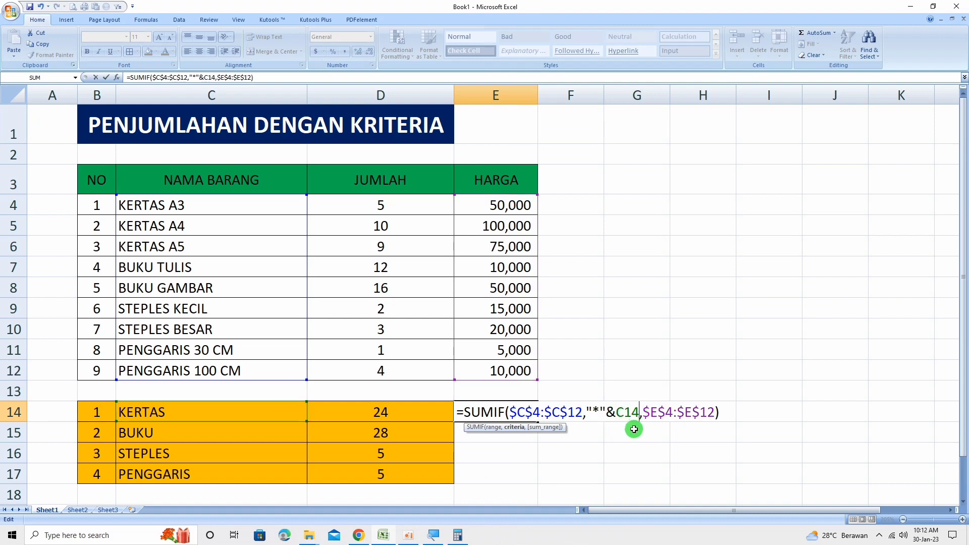
text(&)
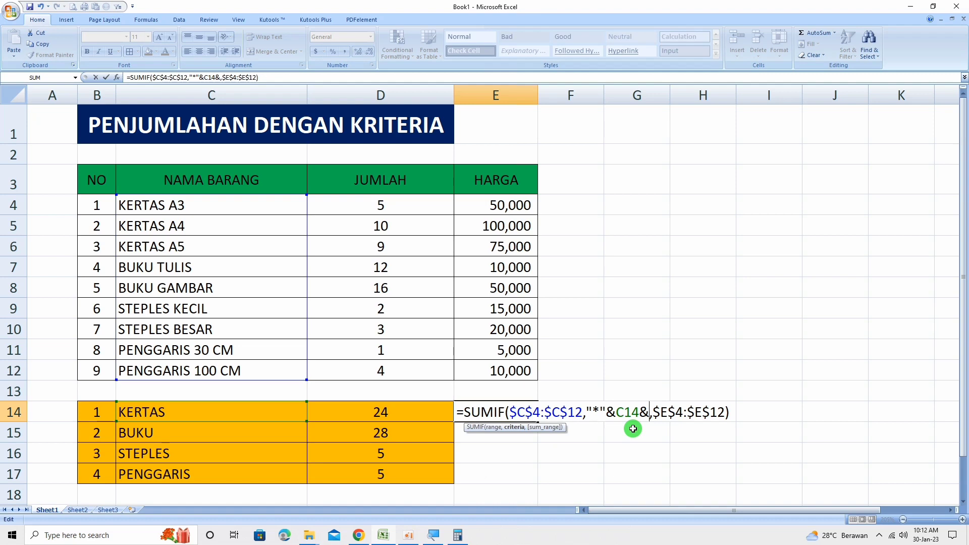
text(")
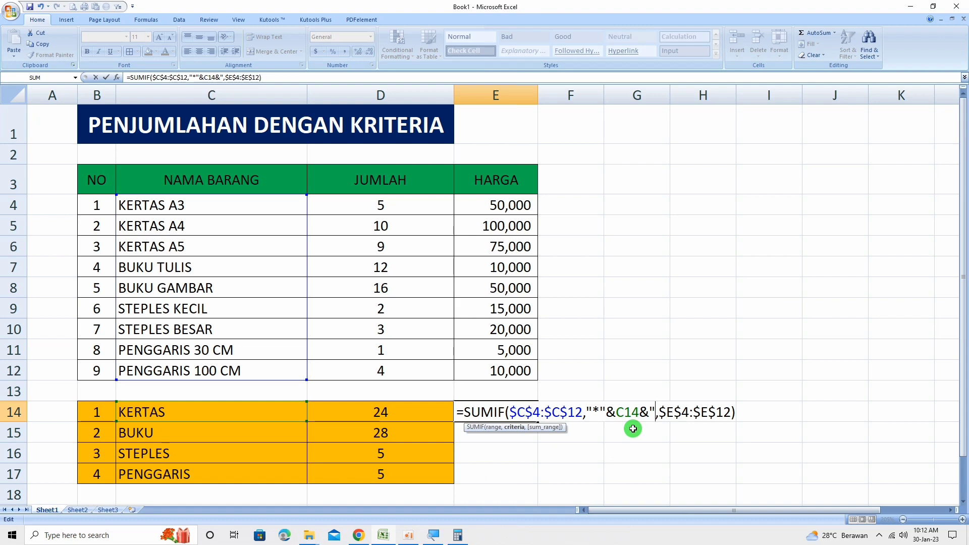
text(*)
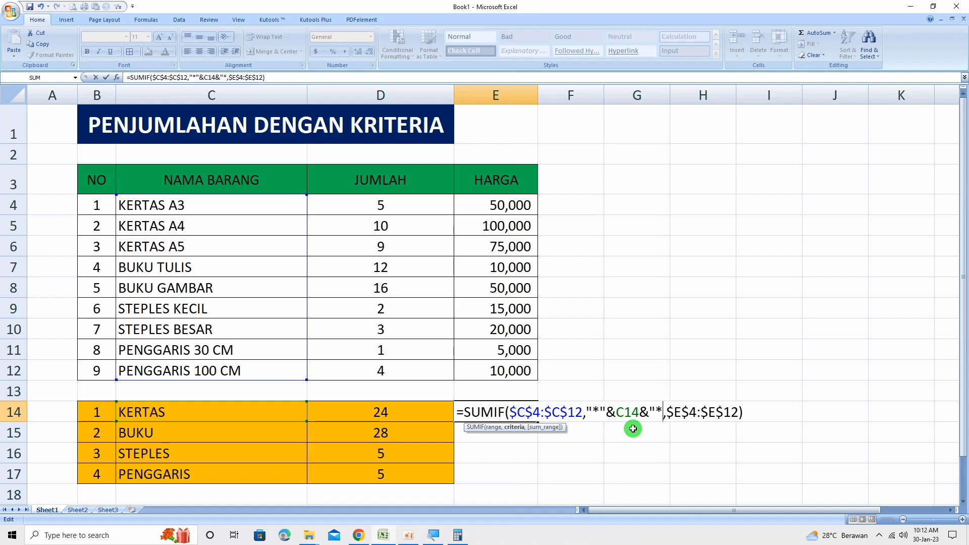
text(")
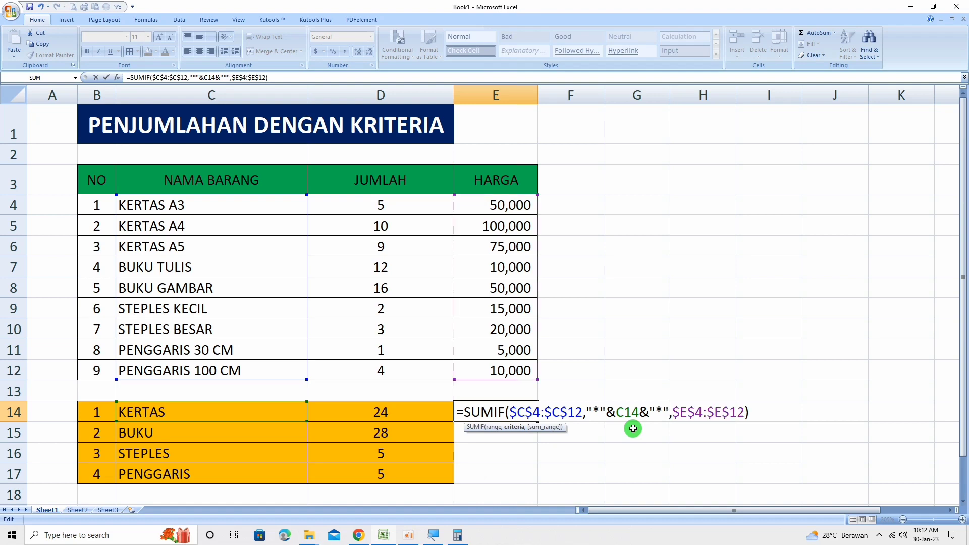
key(Return)
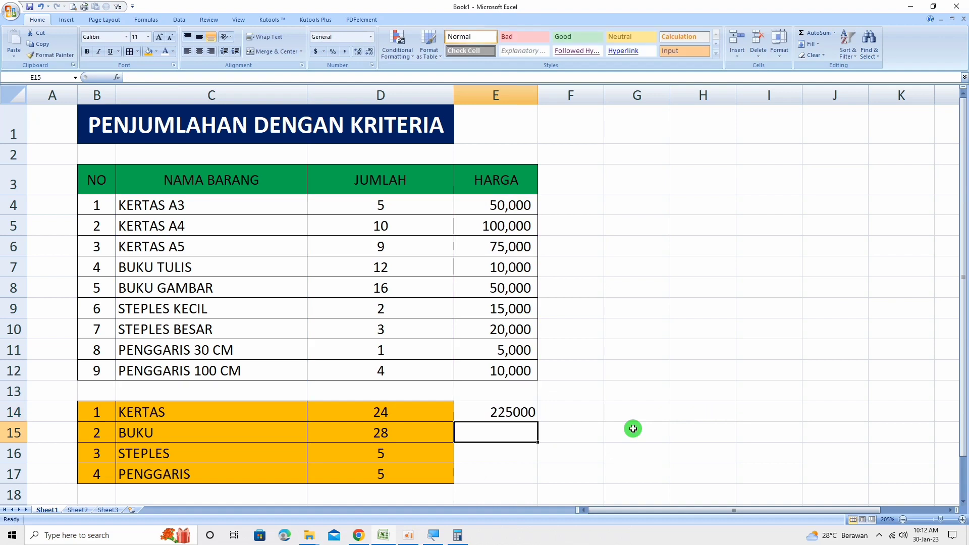
- Format the KERTAS price total in E14 with a thousands separator and no decimal places
click(497, 411)
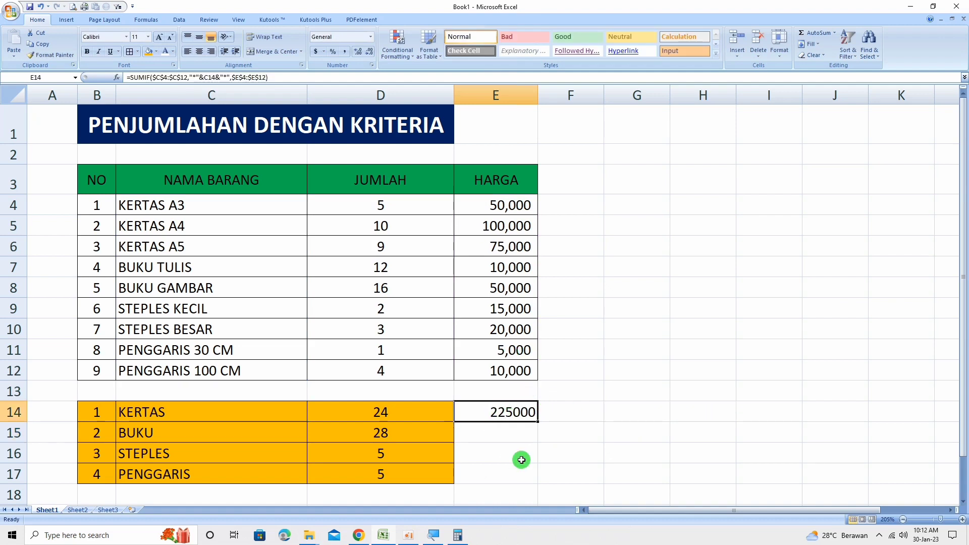
click(344, 52)
click(369, 52)
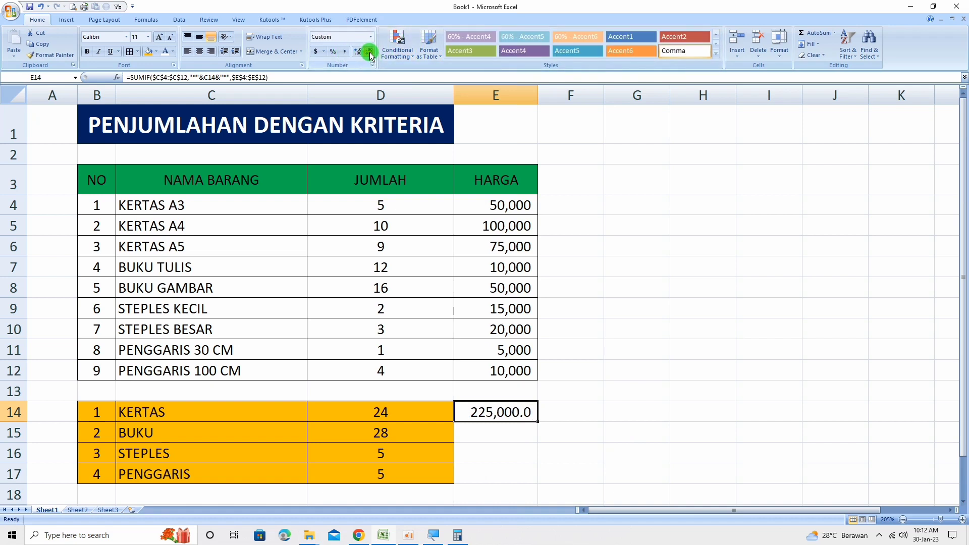
click(369, 51)
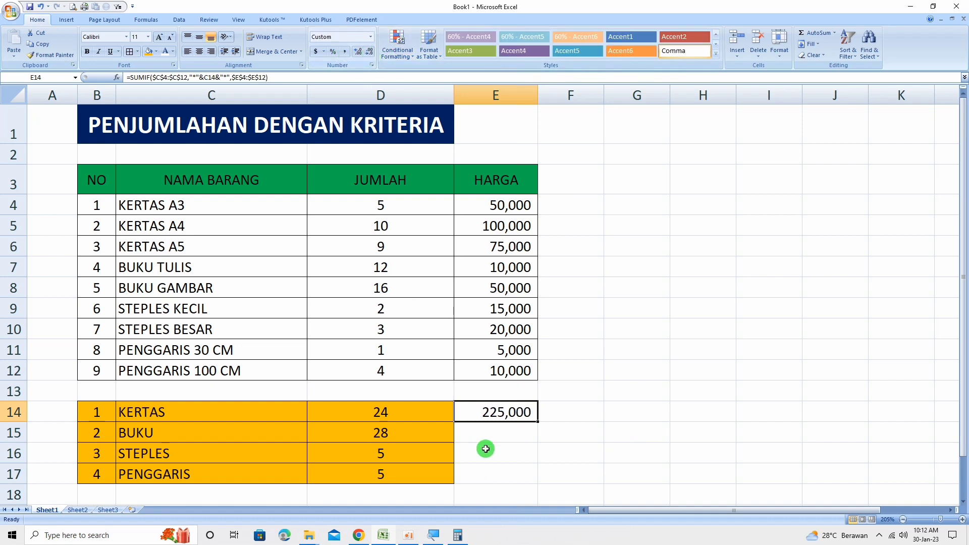
click(517, 427)
click(515, 410)
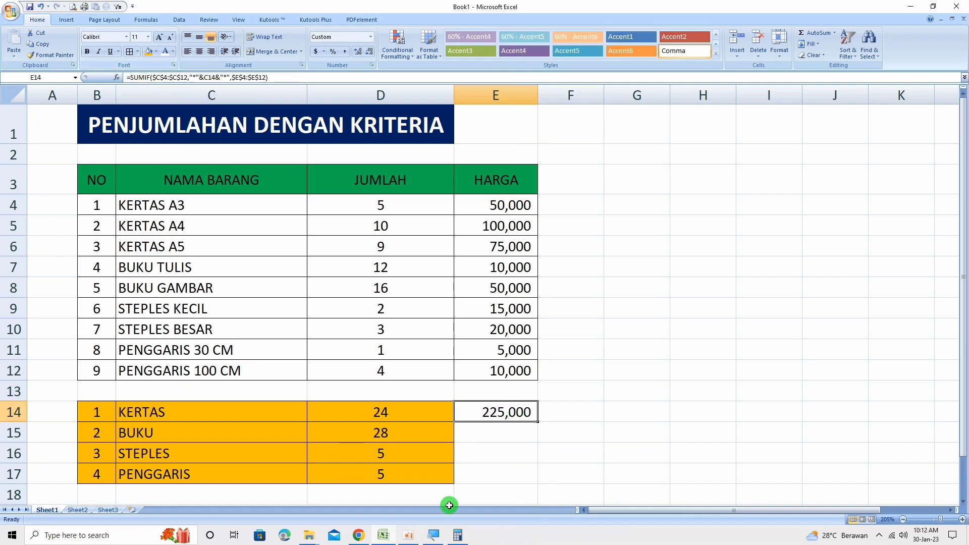
click(502, 430)
click(502, 412)
- Switch to Calculator, place it beside the HARGA column, clear it and enter the KERTAS A3 price, 50000
click(458, 536)
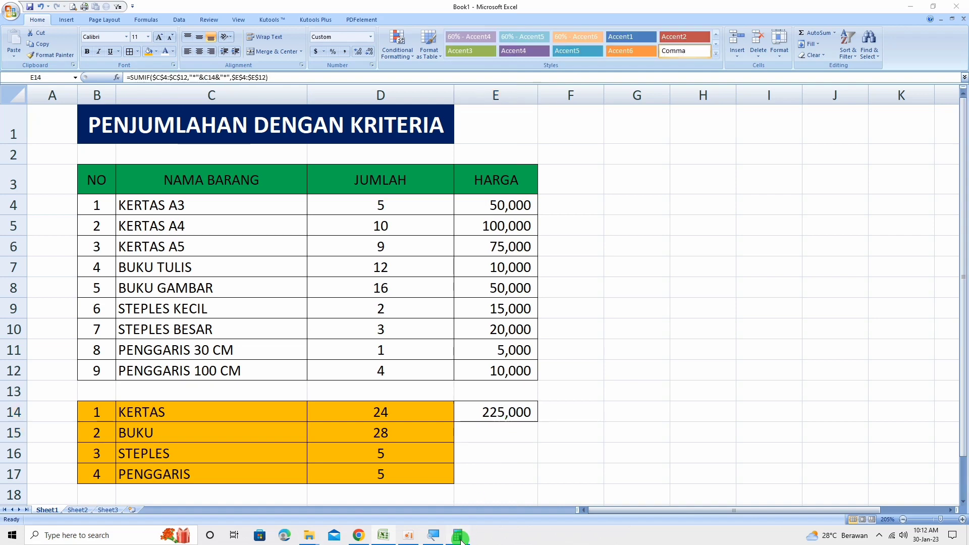
drag(568, 172, 624, 177)
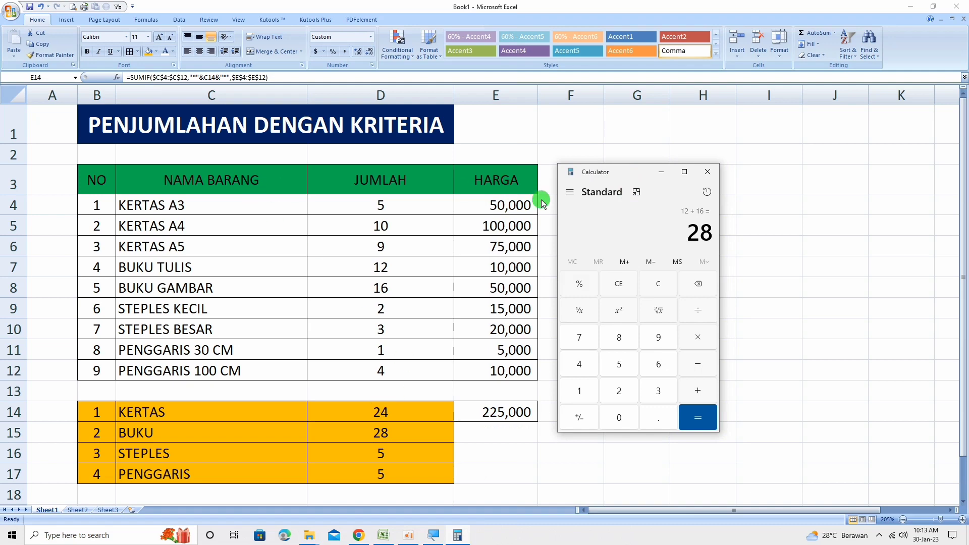
click(654, 284)
click(619, 365)
click(614, 415)
click(615, 416)
click(614, 416)
click(615, 416)
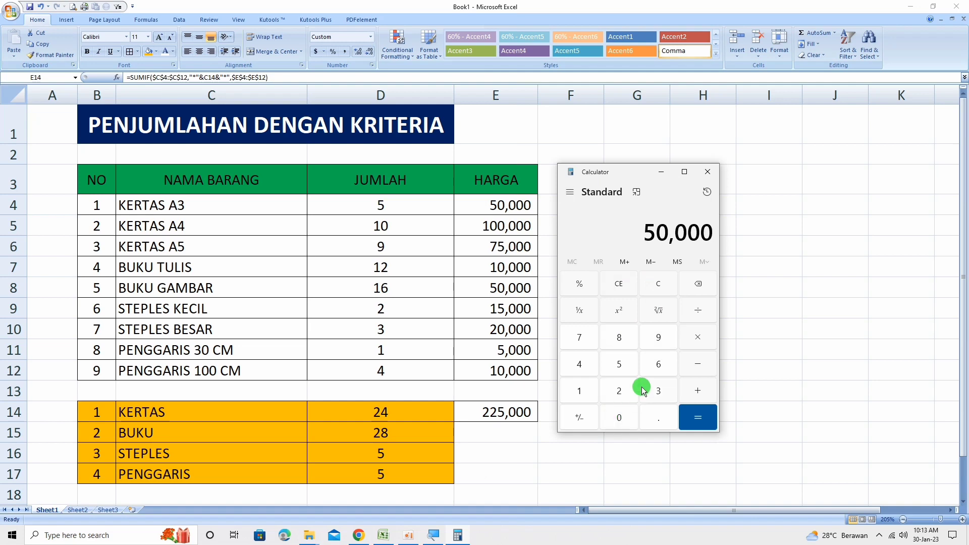
- Add the KERTAS A4 price, 100000, to the KERTAS A3 price in the running calculation
click(699, 382)
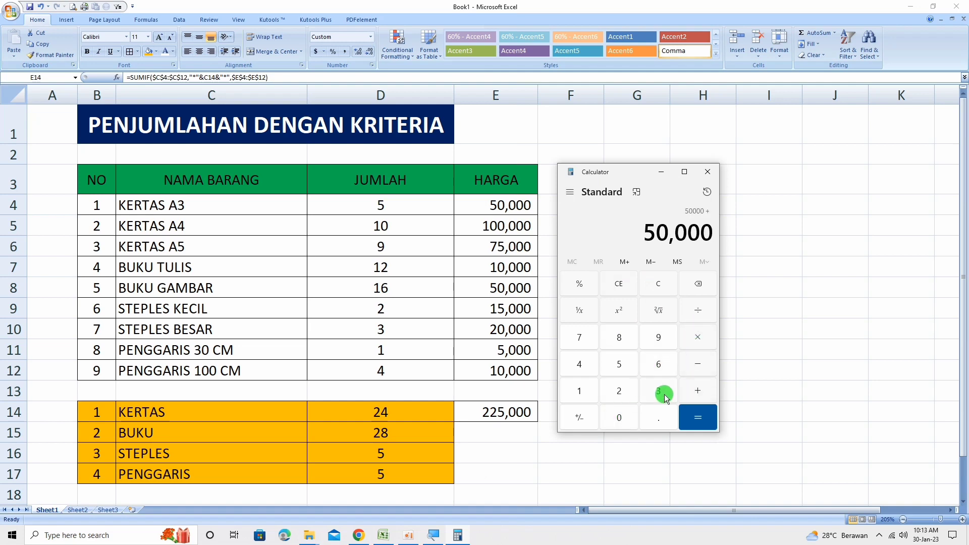
click(580, 389)
click(615, 417)
click(616, 419)
click(616, 419)
click(616, 419)
click(616, 419)
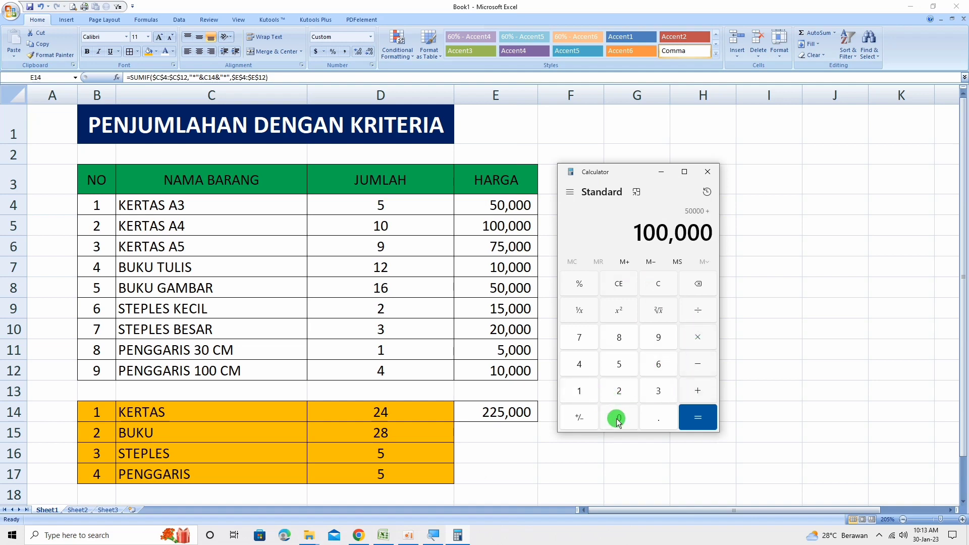
- Add the KERTAS A5 price, 75000, and compute the sum to check the KERTAS total
click(684, 391)
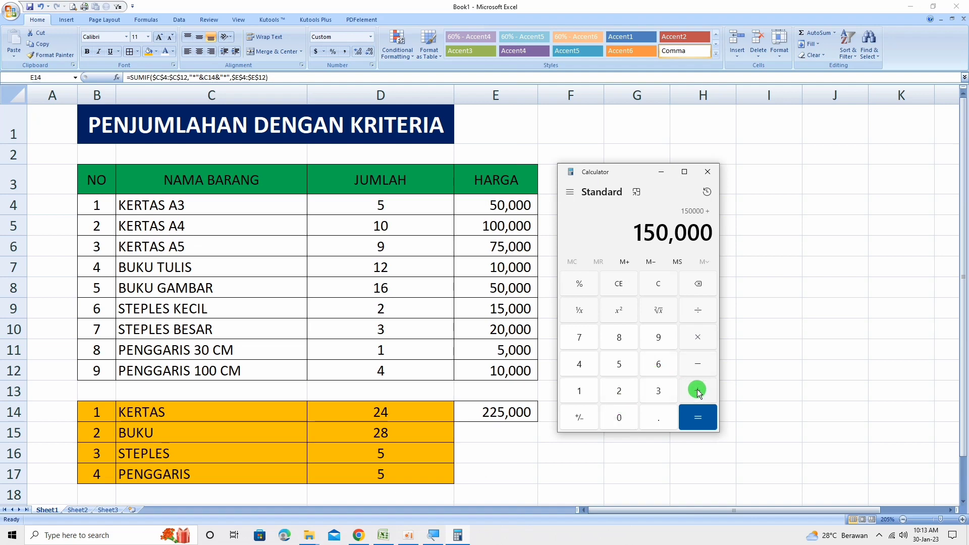
click(579, 336)
click(617, 363)
click(619, 416)
double_click(619, 416)
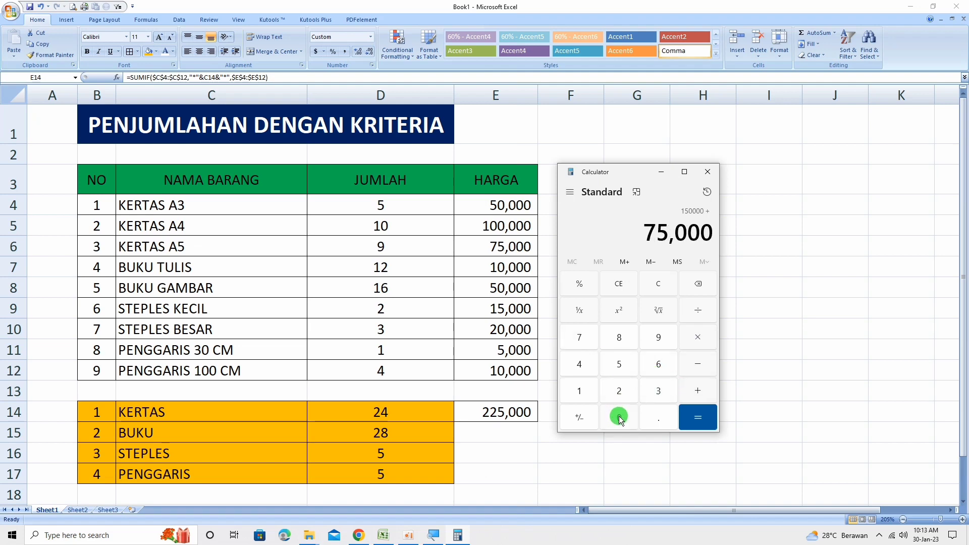
click(689, 421)
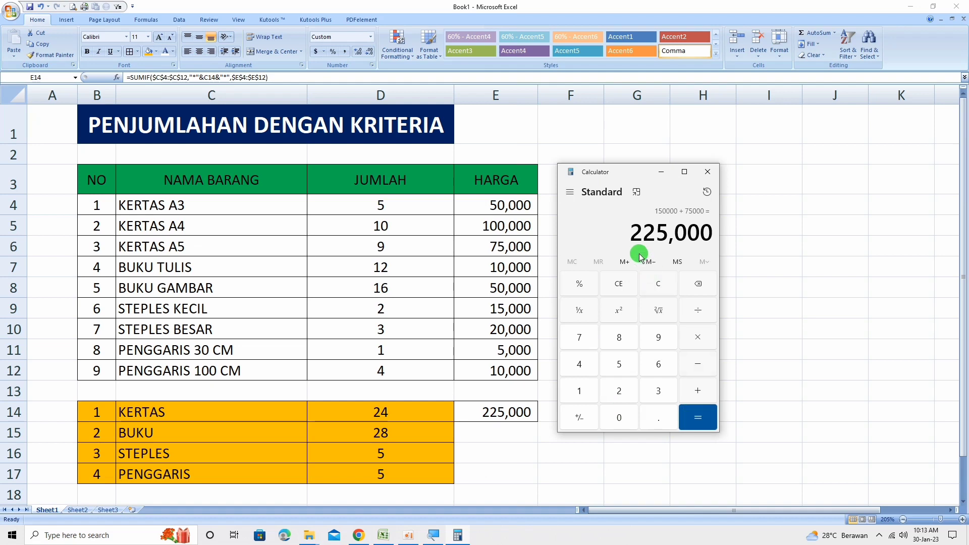
- Return to the Excel worksheet and fill the SUMIF formula from E14 down to E17 for BUKU, STEPLES and PENGGARIS
click(505, 414)
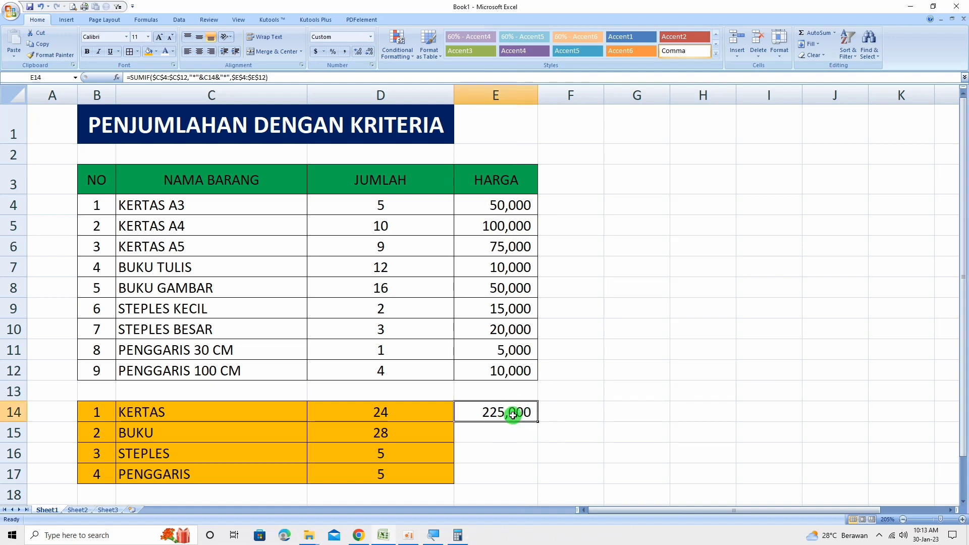
drag(537, 421, 535, 480)
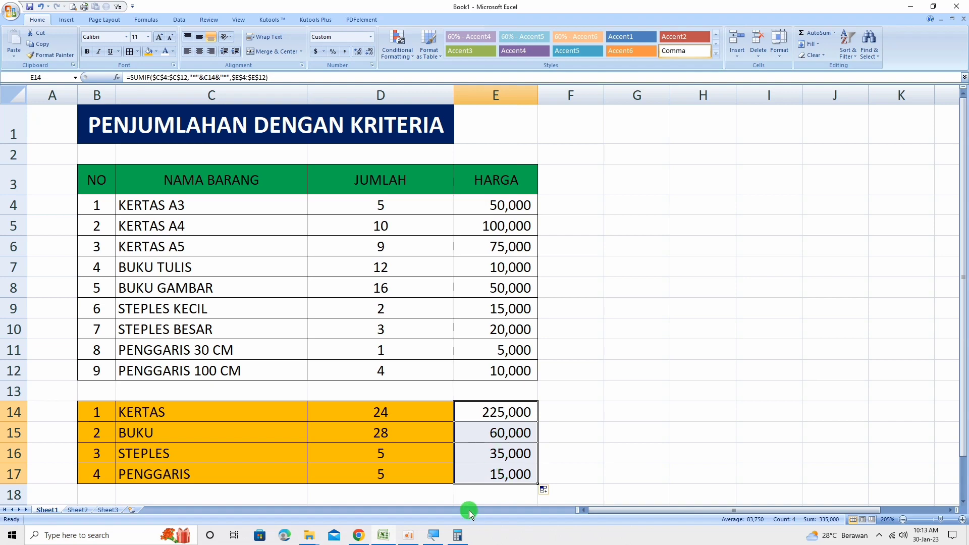
- Switch to Calculator, clear the previous calculation and enter the STEPLES KECIL price, 15000
click(458, 536)
click(597, 276)
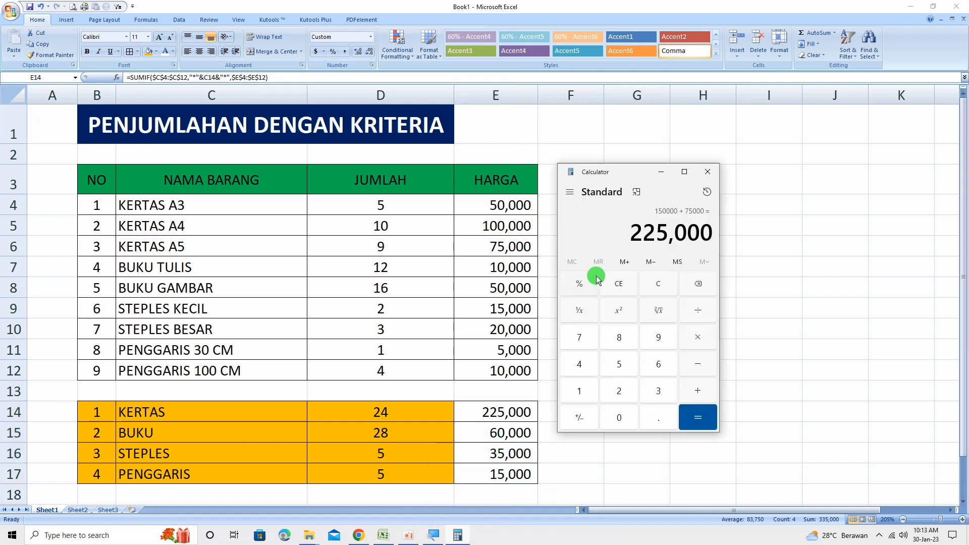
click(654, 285)
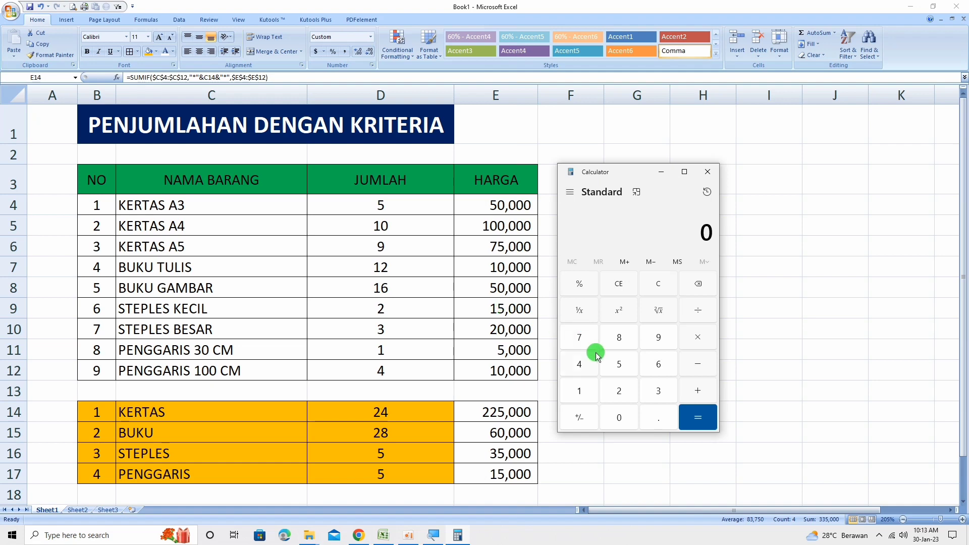
click(593, 388)
click(619, 364)
click(621, 418)
double_click(622, 419)
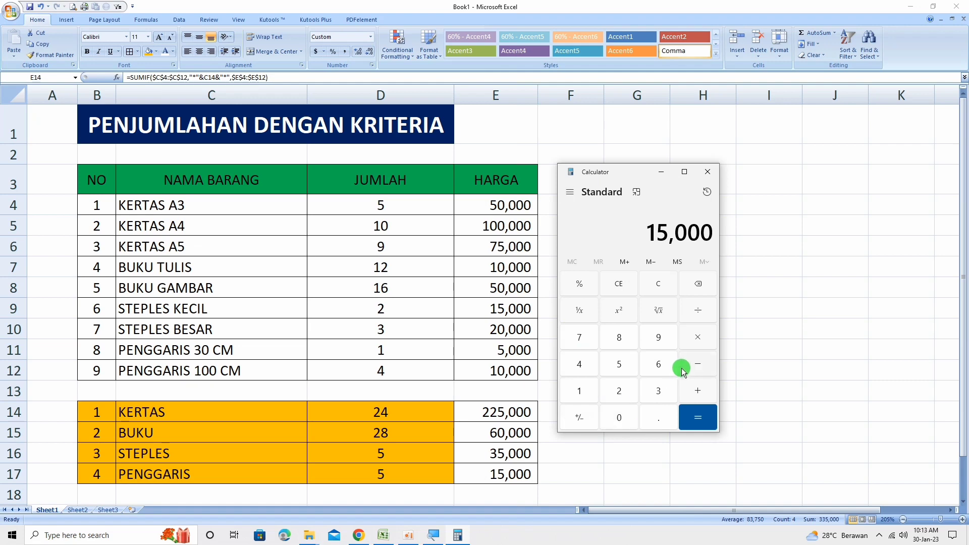
- Add the STEPLES BESAR price, 20000, compute the sum to check the STEPLES total, and minimize Calculator
click(628, 390)
double_click(615, 409)
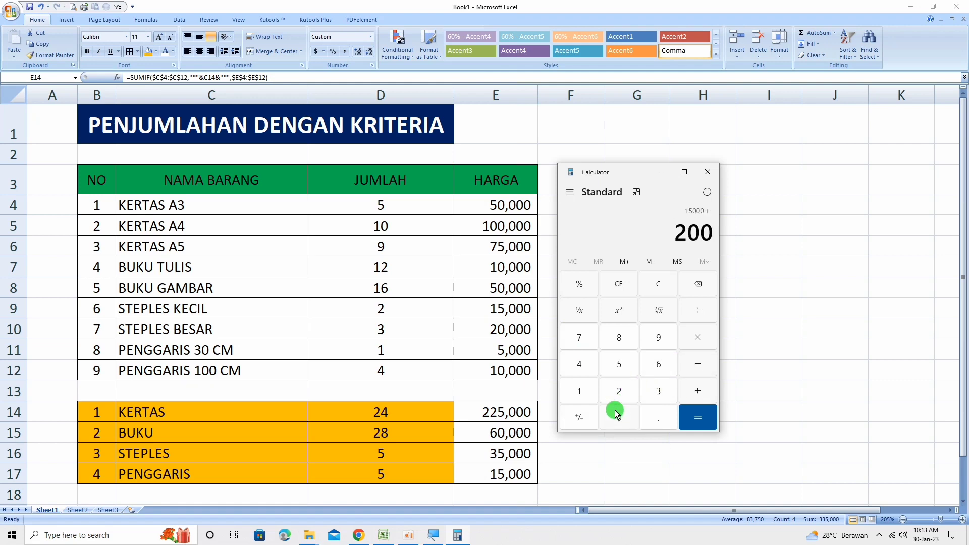
double_click(615, 409)
click(703, 413)
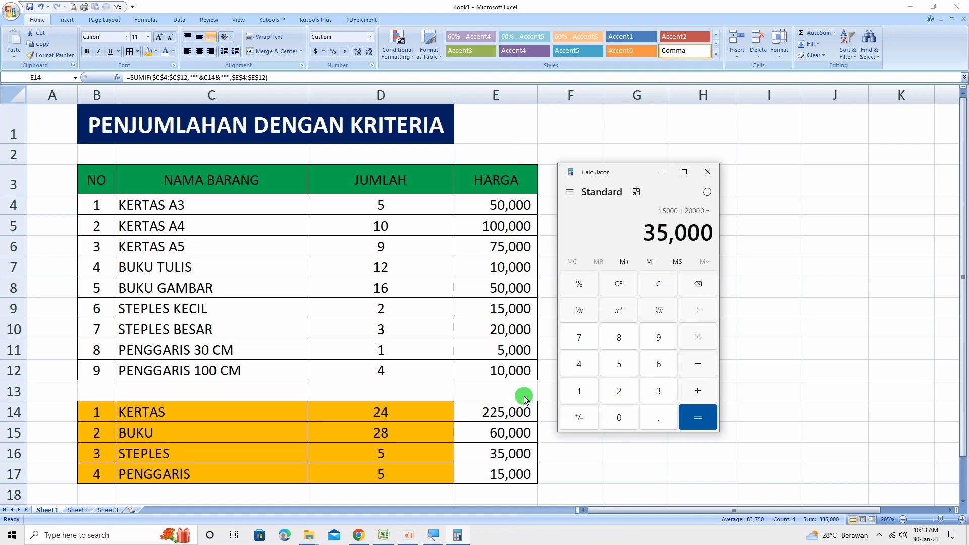
click(665, 172)
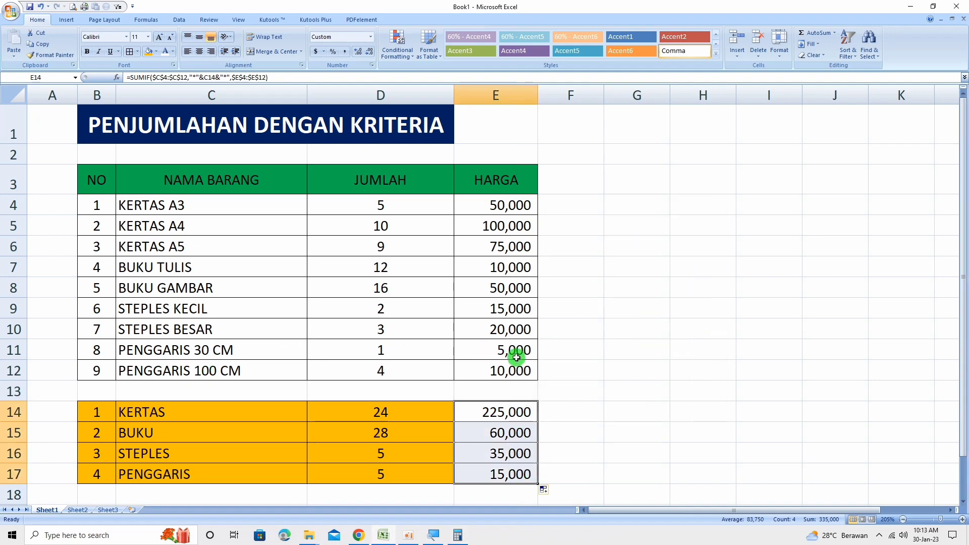
click(544, 480)
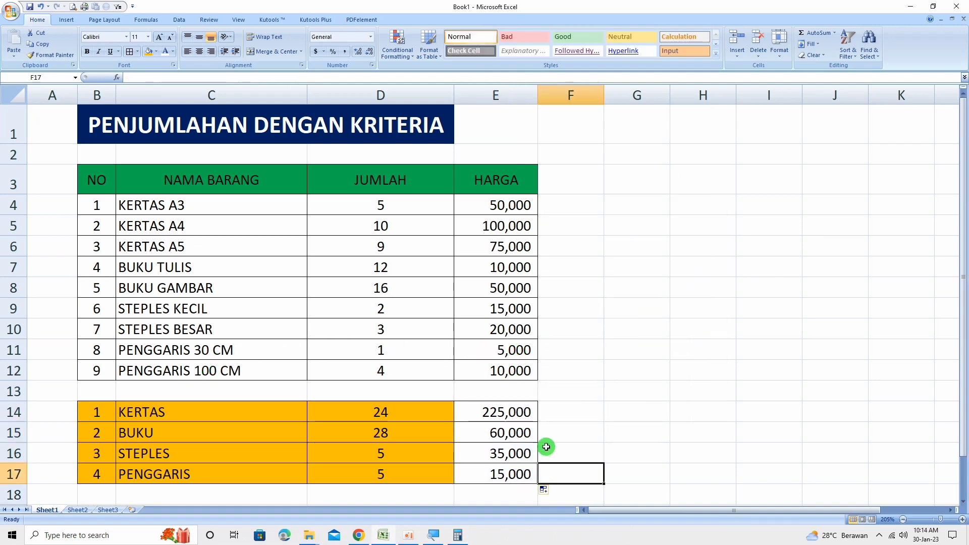
click(564, 180)
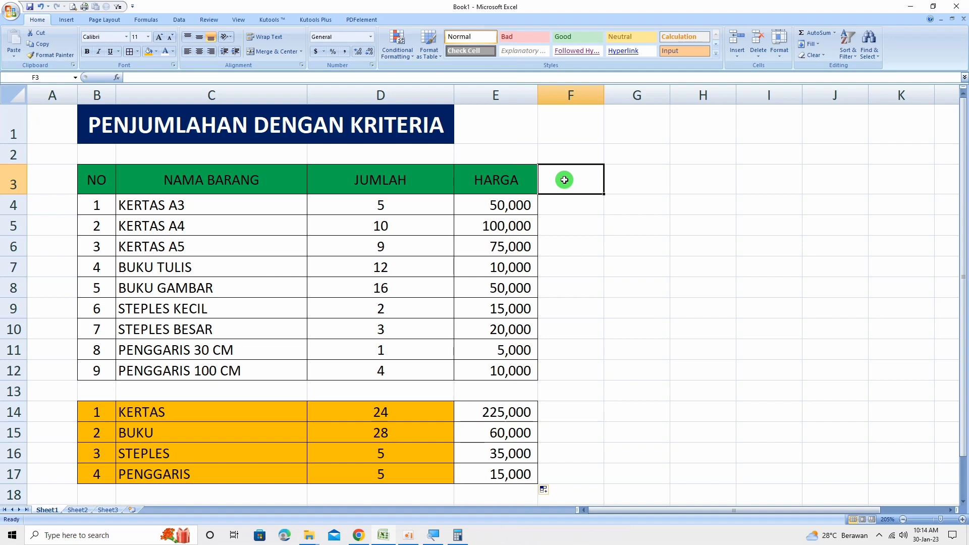
click(499, 173)
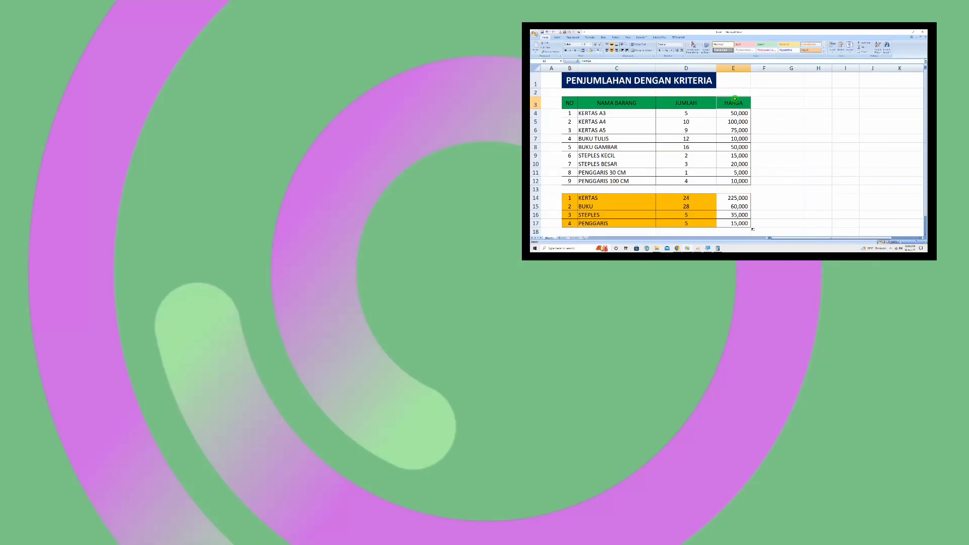